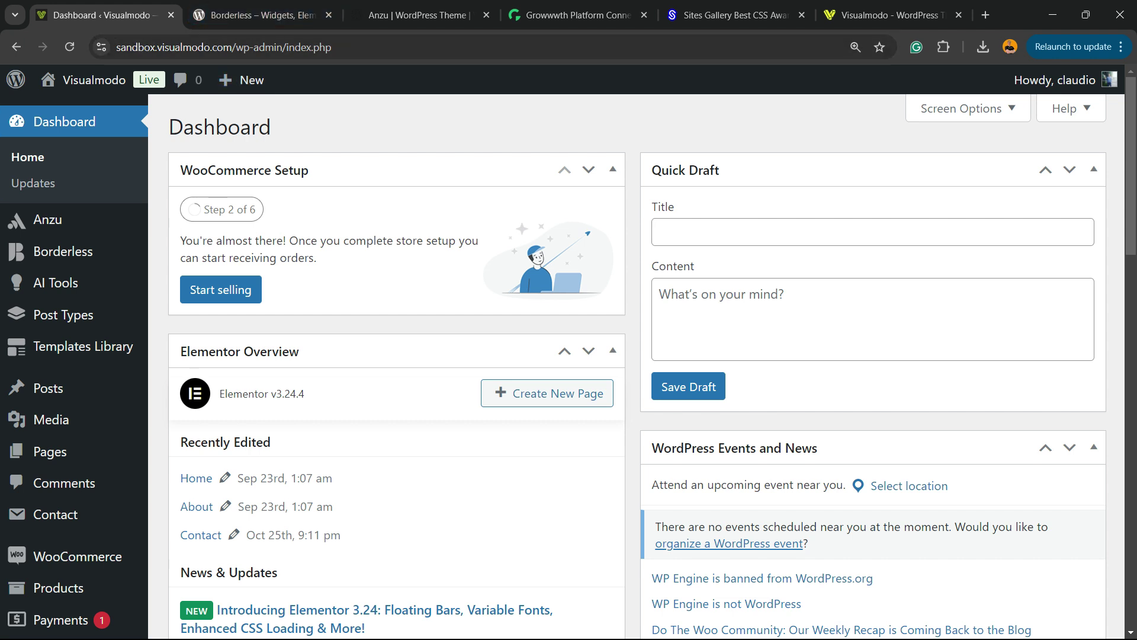
# - Collapse the Elementor Overview box on the WordPress dashboard
pyautogui.moveTo(243, 47); pyautogui.dragTo(312, 46)
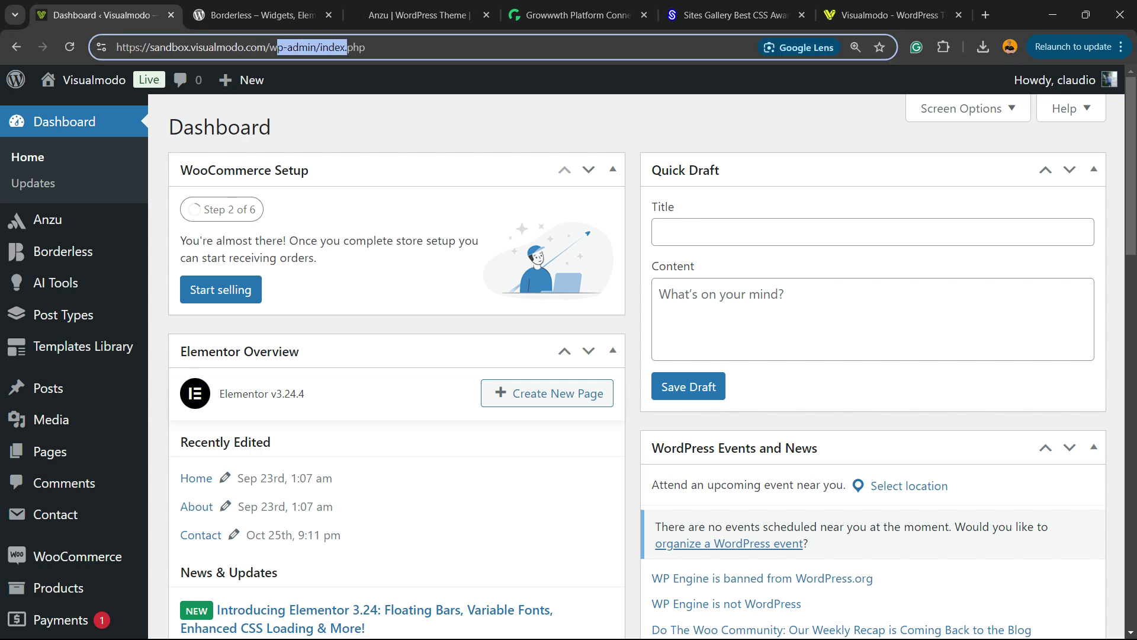
pyautogui.press('Escape')
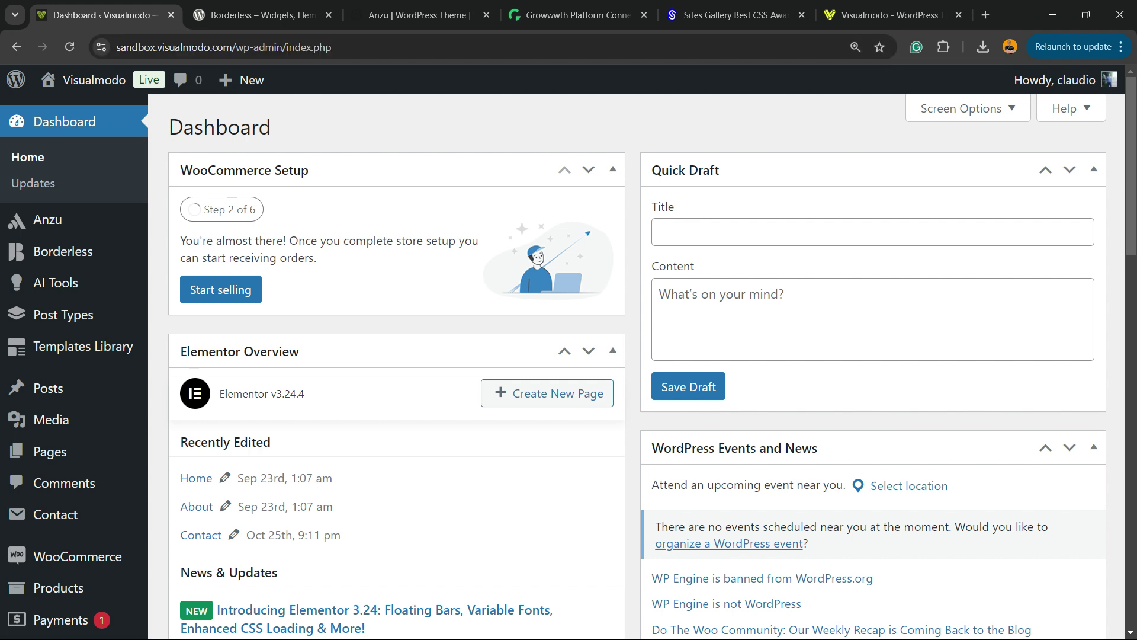
pyautogui.click(239, 351)
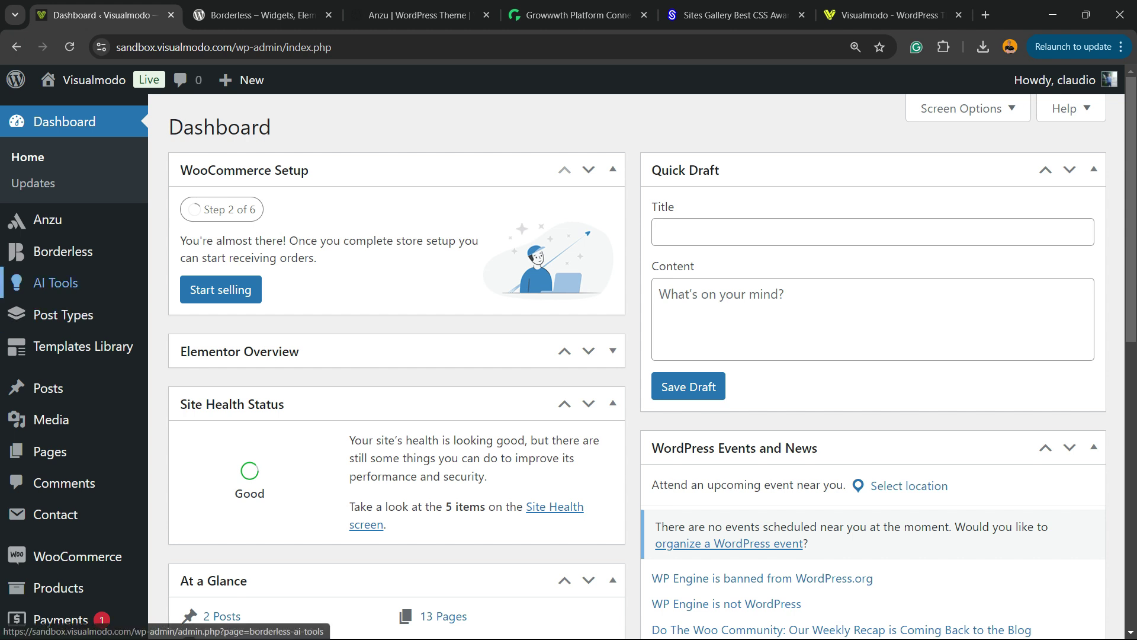
# - Open the WordPress page for adding a new plugin
pyautogui.scroll(-5, 47, 219)
pyautogui.moveTo(49, 157)
pyautogui.scroll(-2, 60, 296)
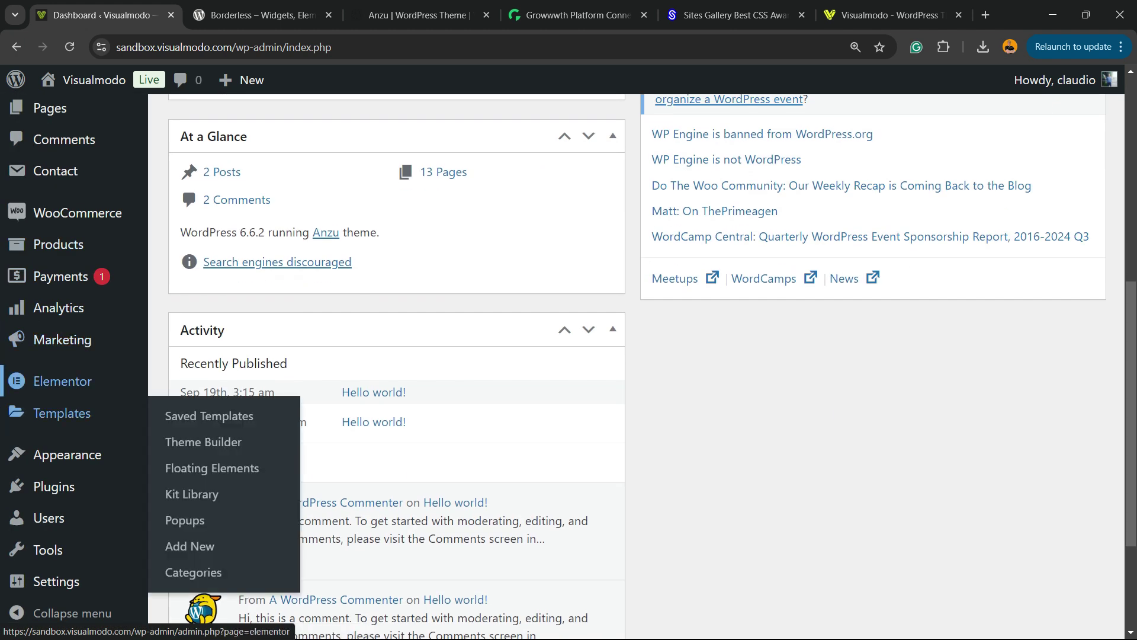
pyautogui.moveTo(53, 486)
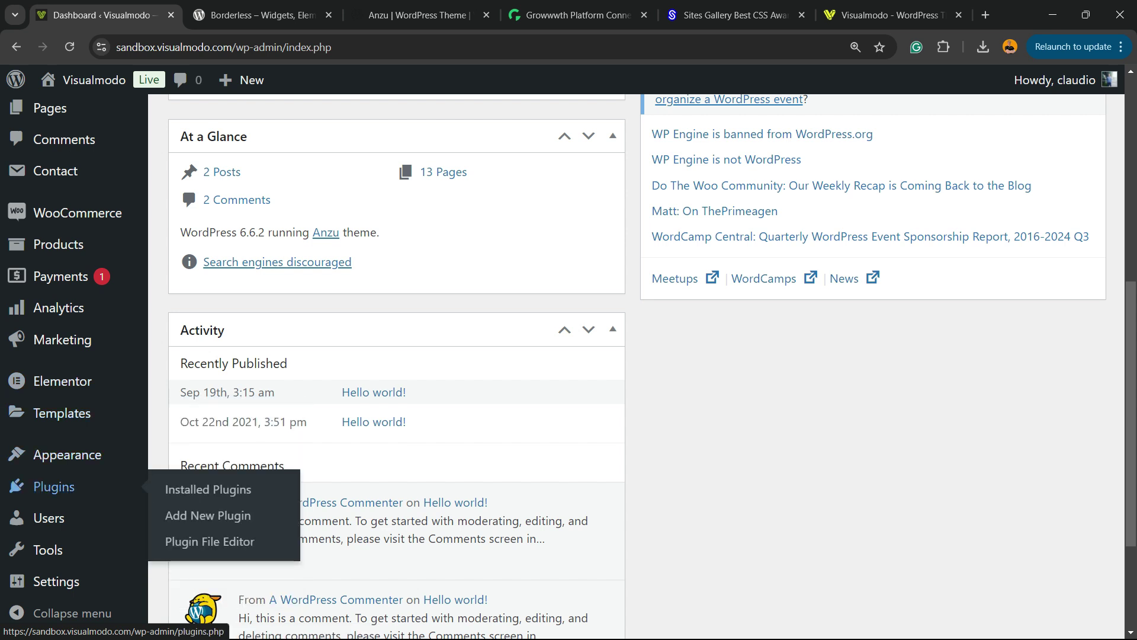
pyautogui.click(213, 514)
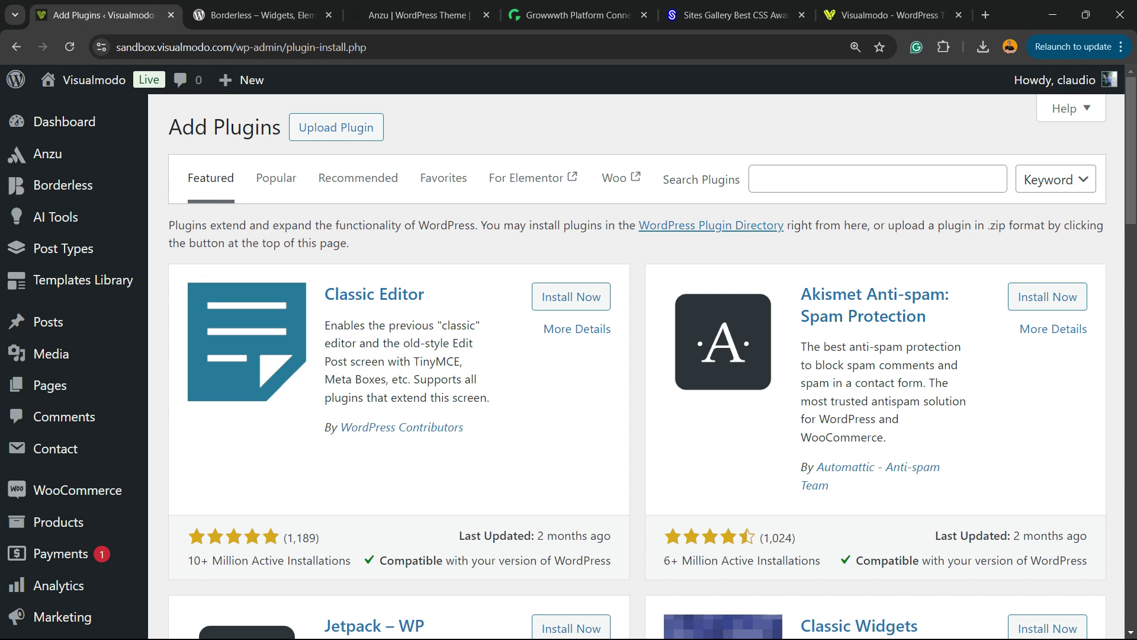
# - Search the plugin directory for SpeedyCache, and install and activate the SpeedyCache – Cache, Optimization, Performance plugin
pyautogui.moveTo(663, 179); pyautogui.dragTo(740, 179)
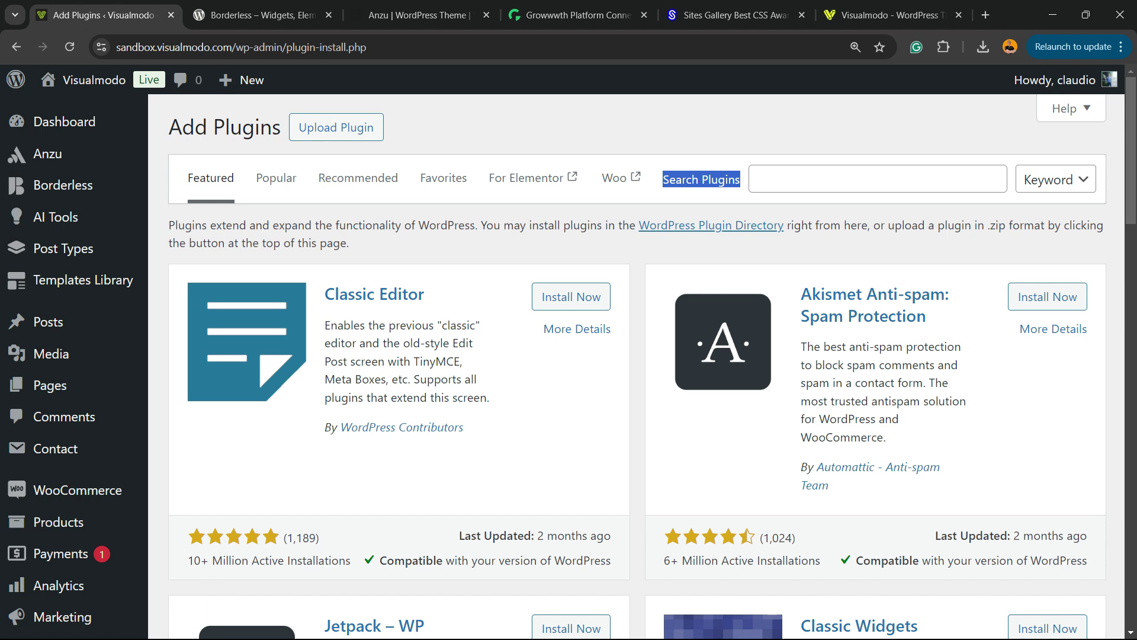
pyautogui.click(877, 179)
pyautogui.write('SpeedyCache')
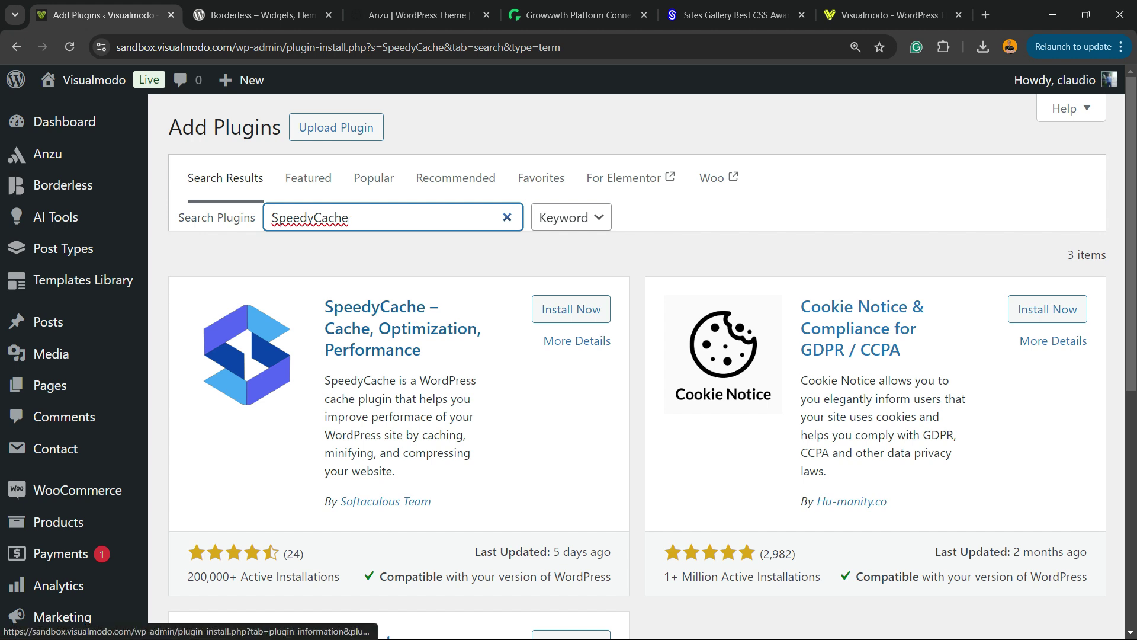
pyautogui.click(571, 309)
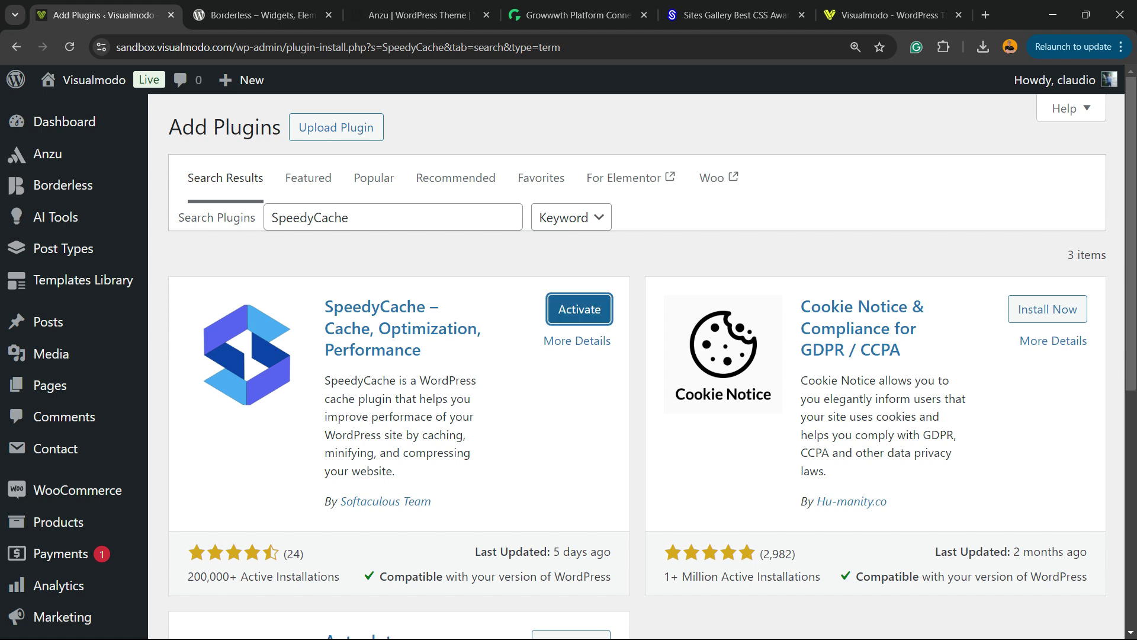
pyautogui.click(579, 315)
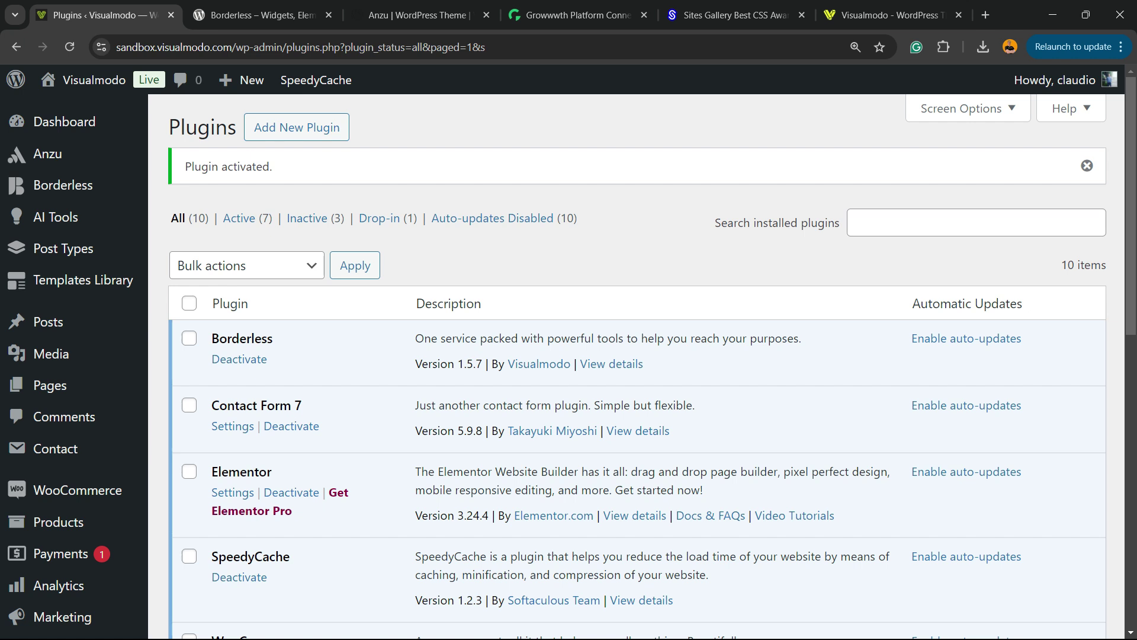
# - Open the settings page of the activated SpeedyCache plugin
pyautogui.scroll(-8, 637, 355)
pyautogui.scroll(8, 637, 355)
pyautogui.scroll(-7, 59, 278)
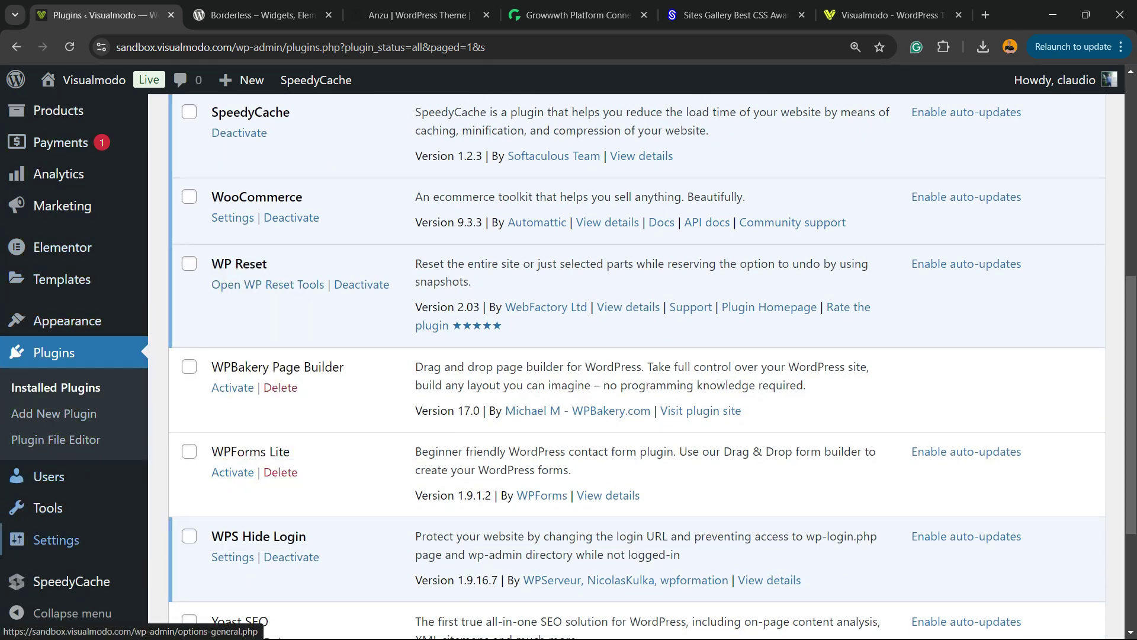
pyautogui.moveTo(56, 539)
pyautogui.click(72, 581)
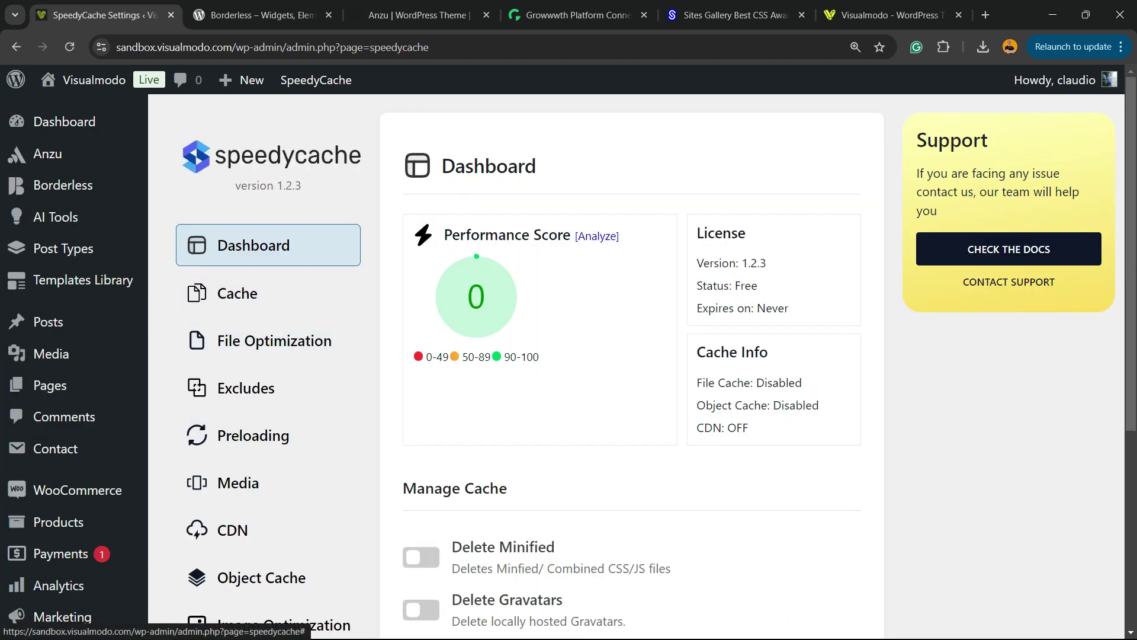
# - Run the performance score analysis on the SpeedyCache dashboard and compare the score with the rating ranges
pyautogui.moveTo(443, 235); pyautogui.dragTo(619, 236)
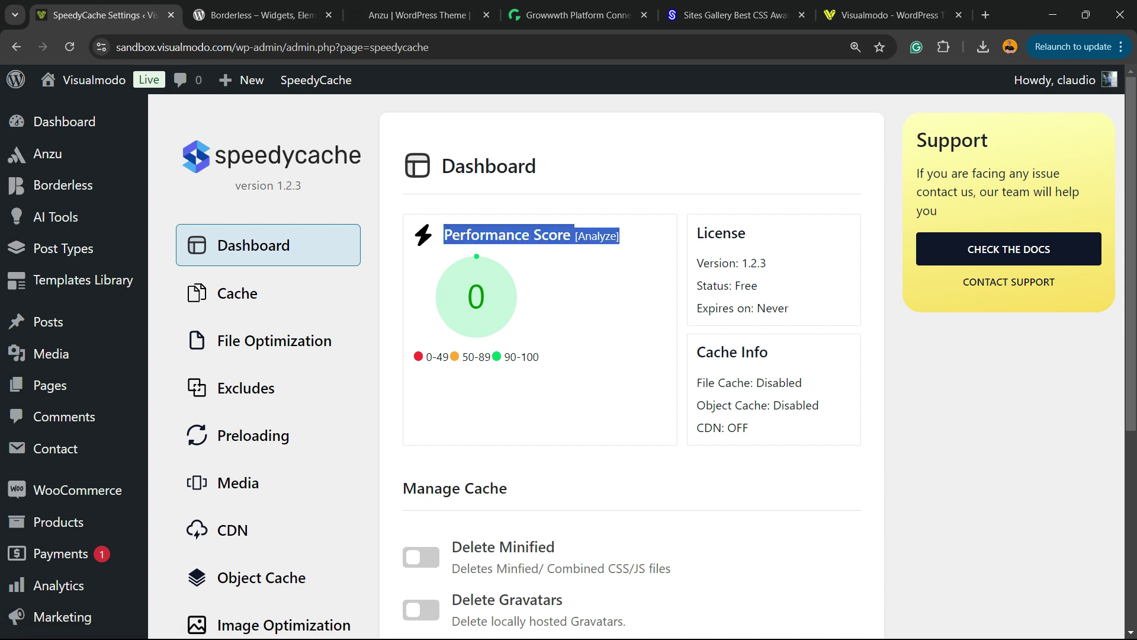
pyautogui.click(595, 235)
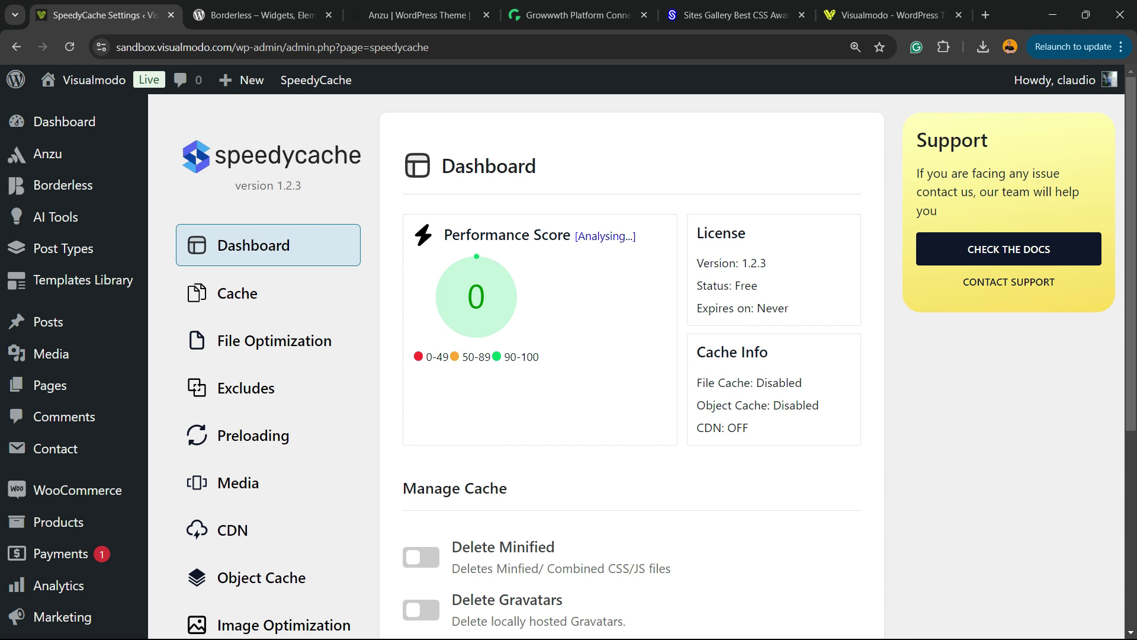
pyautogui.scroll(-3, 569, 367)
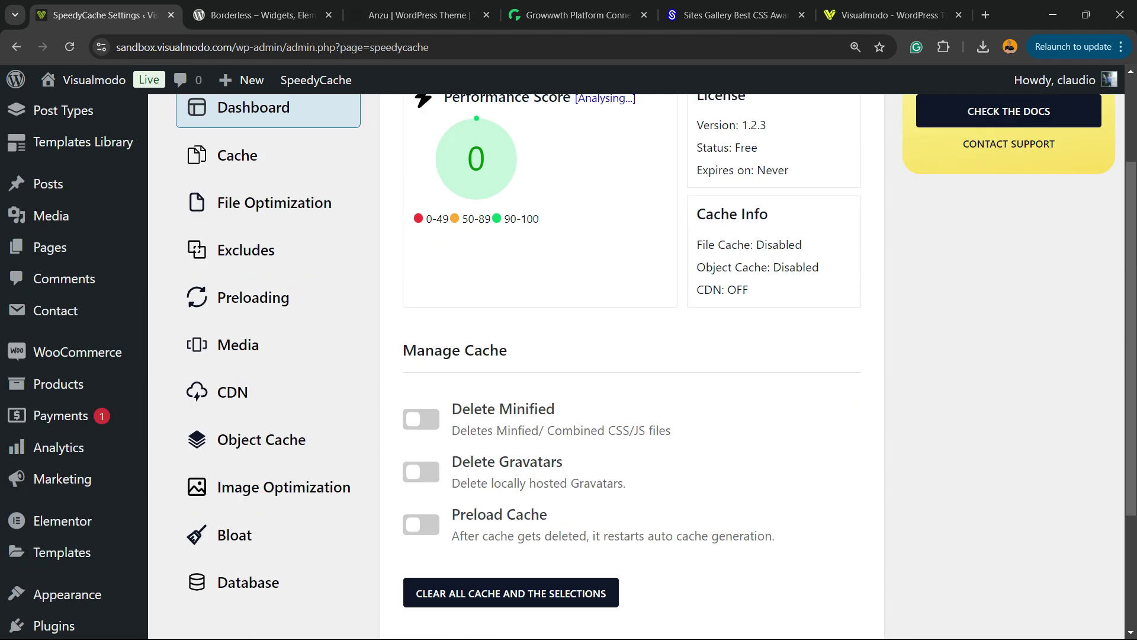
pyautogui.scroll(3, 569, 368)
pyautogui.moveTo(422, 356); pyautogui.dragTo(538, 357)
pyautogui.click(519, 356)
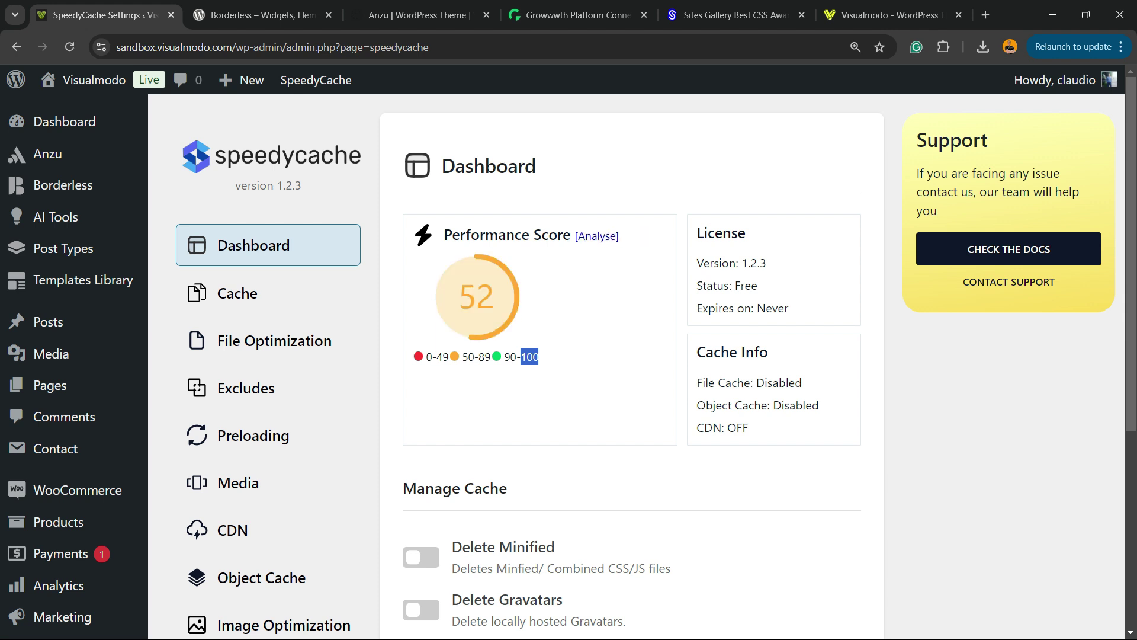
pyautogui.moveTo(491, 357); pyautogui.dragTo(459, 356)
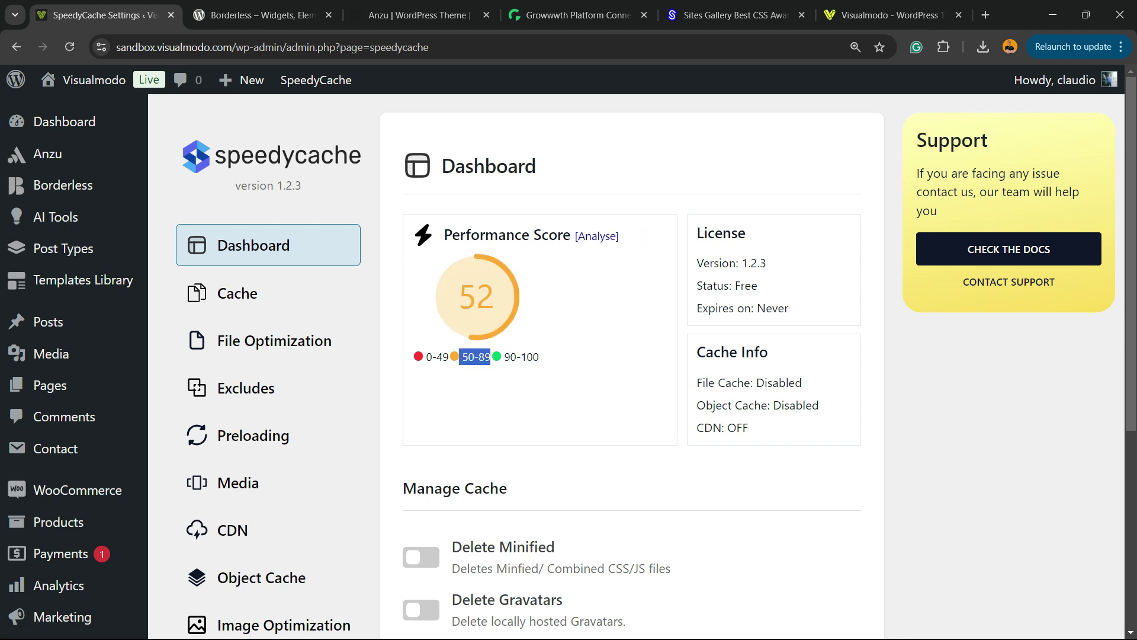
pyautogui.click(459, 357)
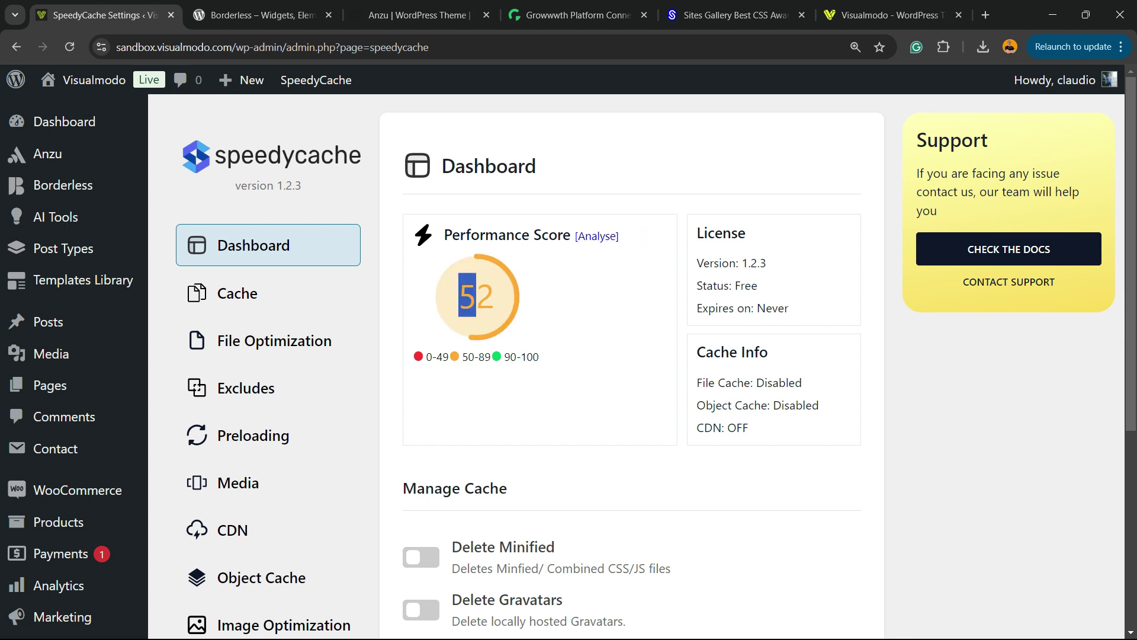
pyautogui.scroll(-2, 637, 368)
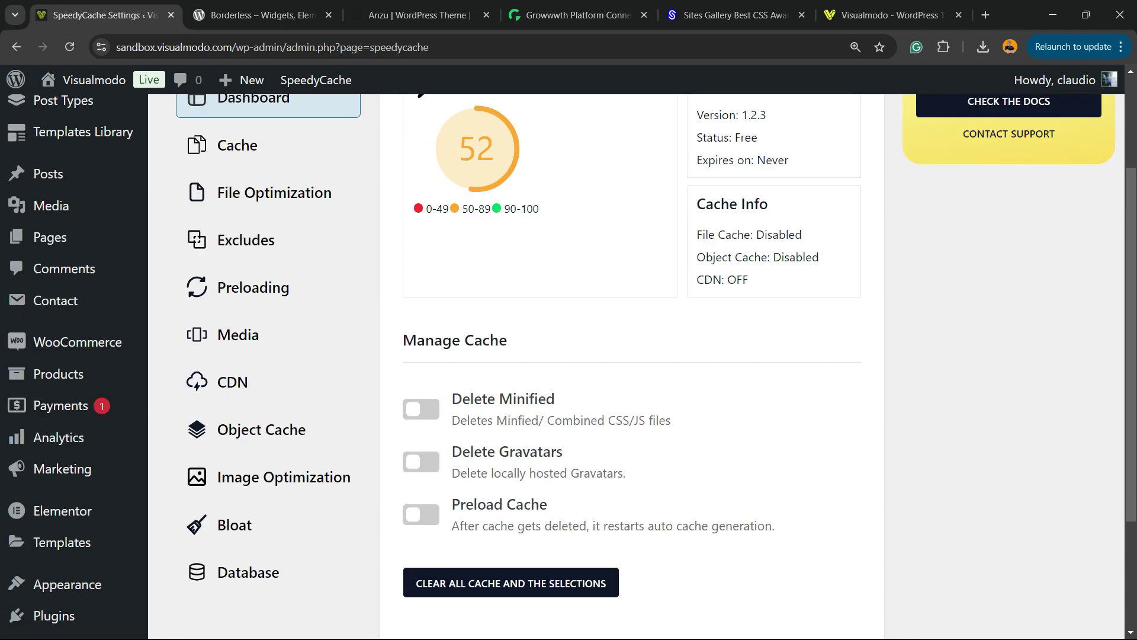
pyautogui.scroll(2, 267, 294)
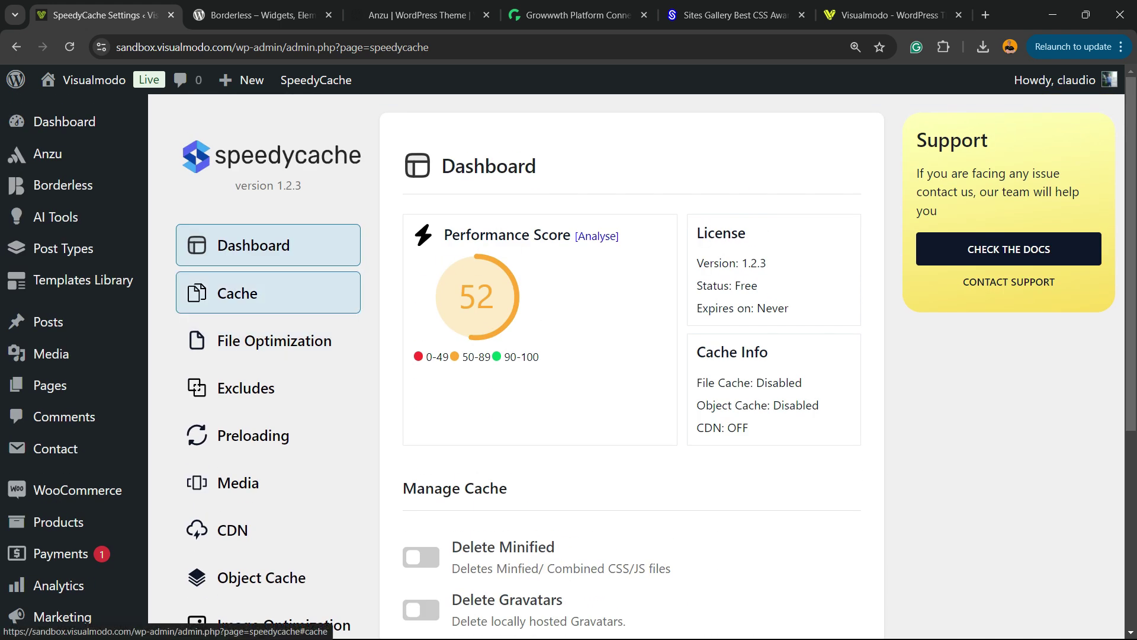
# - Turn on Enable Cache in SpeedyCache's Cache settings
pyautogui.click(248, 293)
pyautogui.hotkey('ctrl', '+')
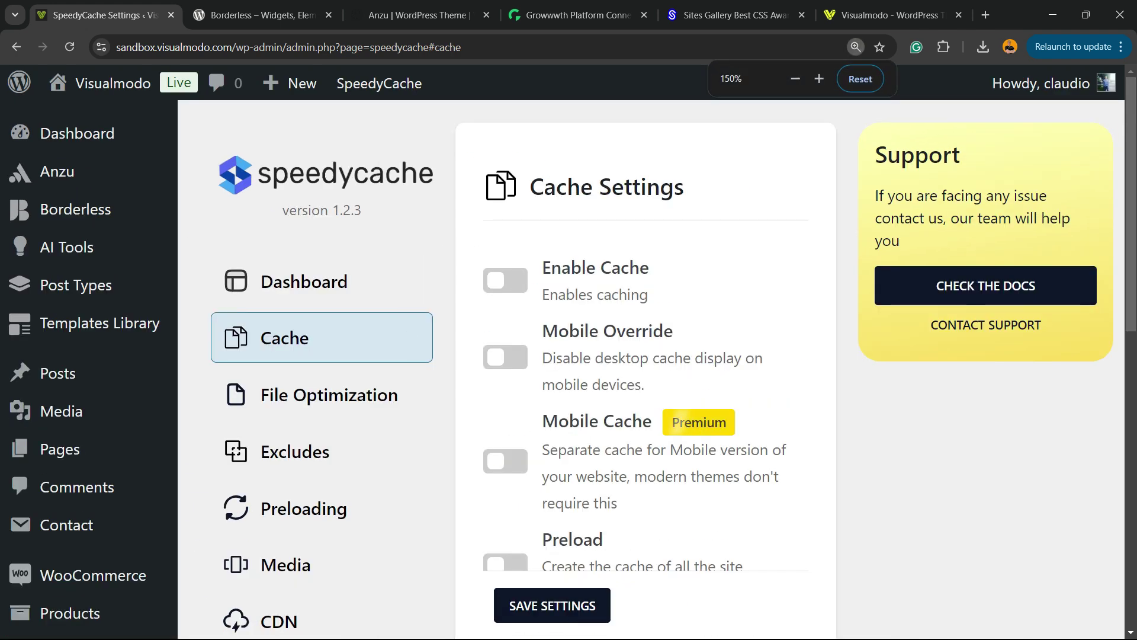
pyautogui.click(505, 279)
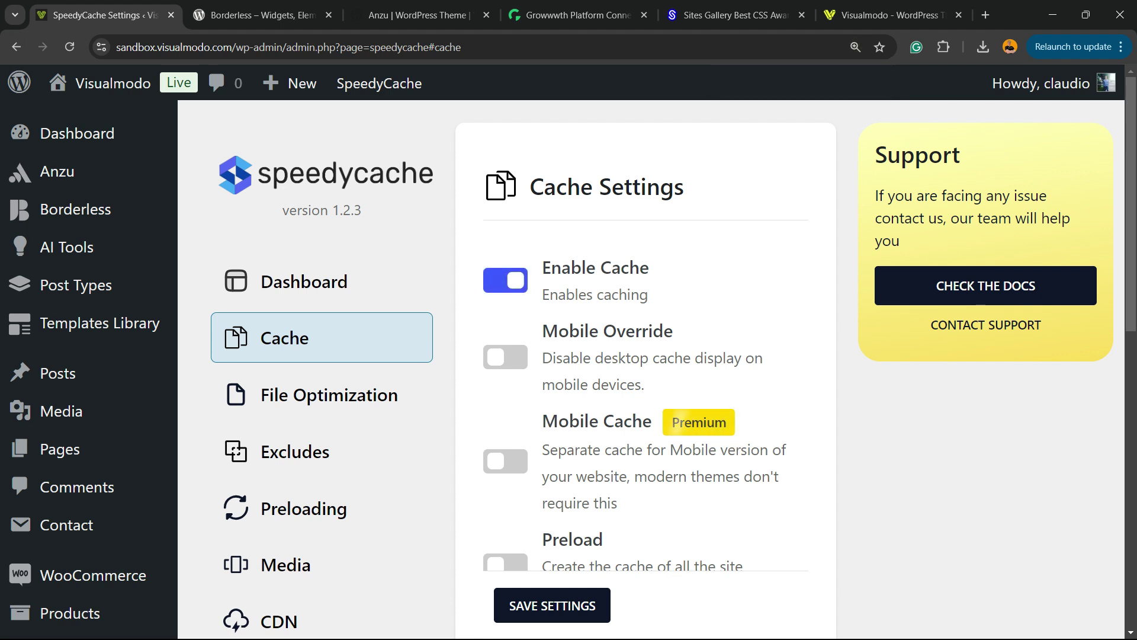
# - Turn on cache Preload with the preload interval set to Once a day
pyautogui.scroll(-2, 646, 367)
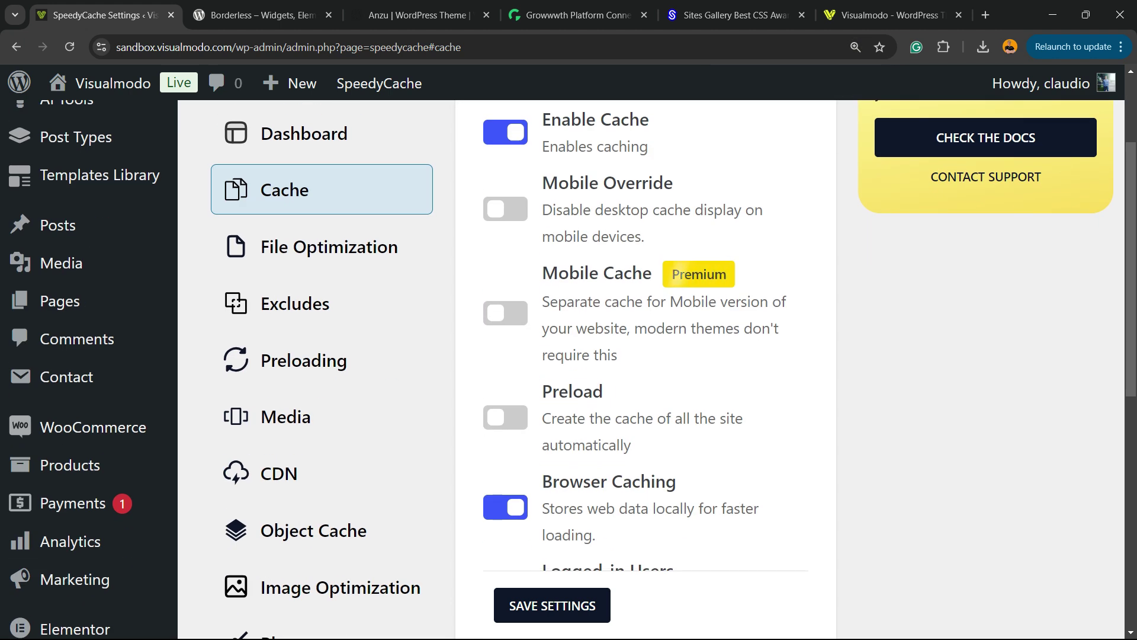
pyautogui.click(505, 416)
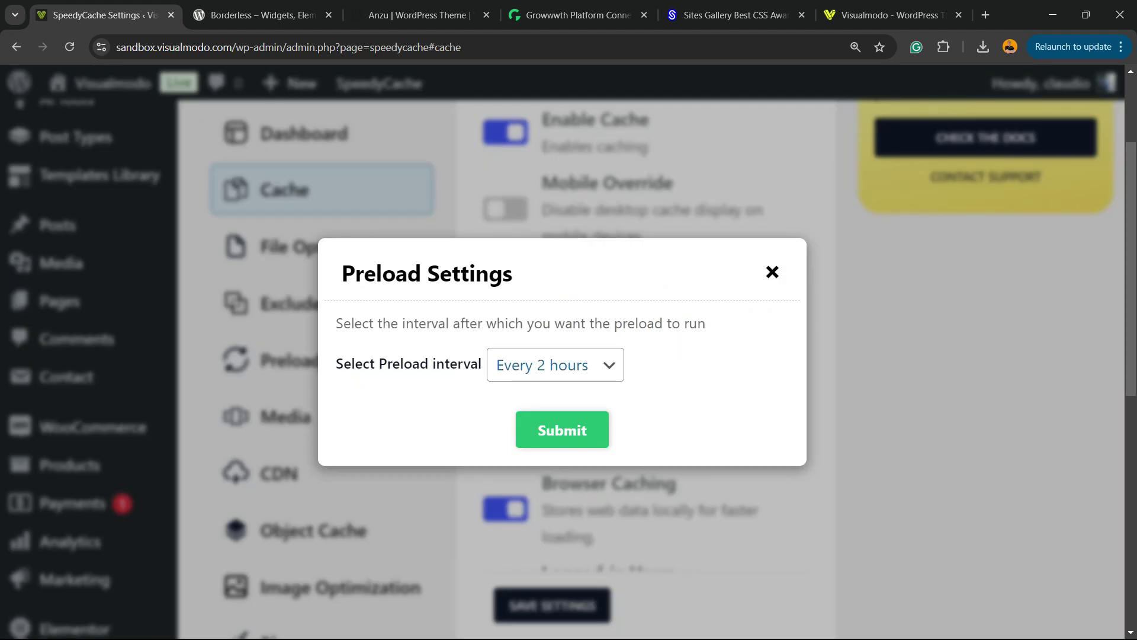
pyautogui.click(555, 364)
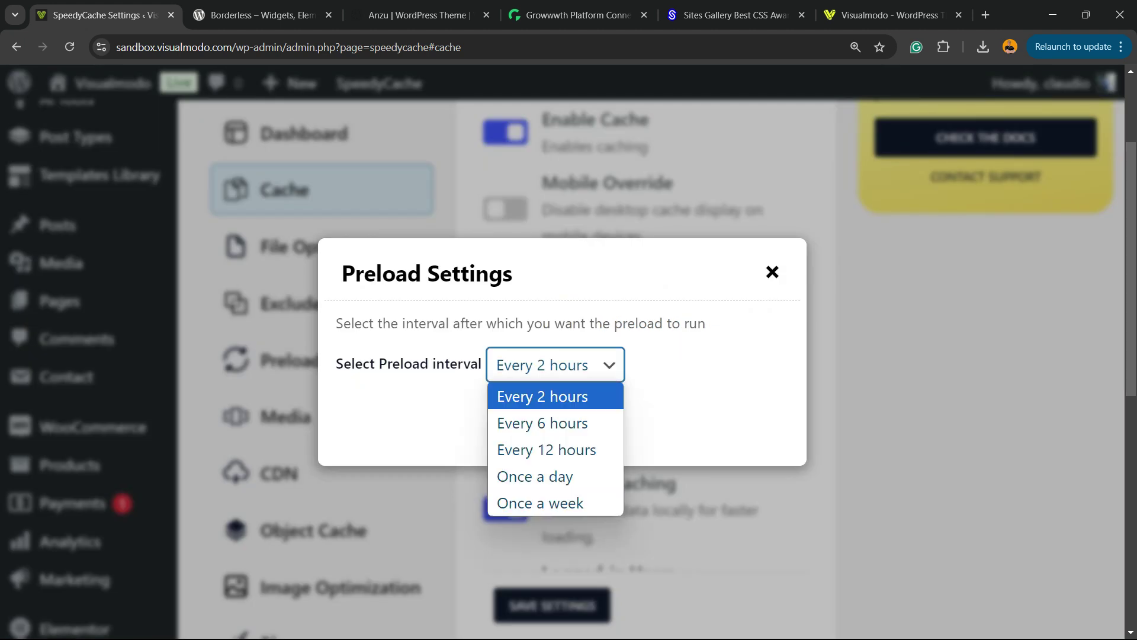
pyautogui.click(535, 476)
pyautogui.click(559, 428)
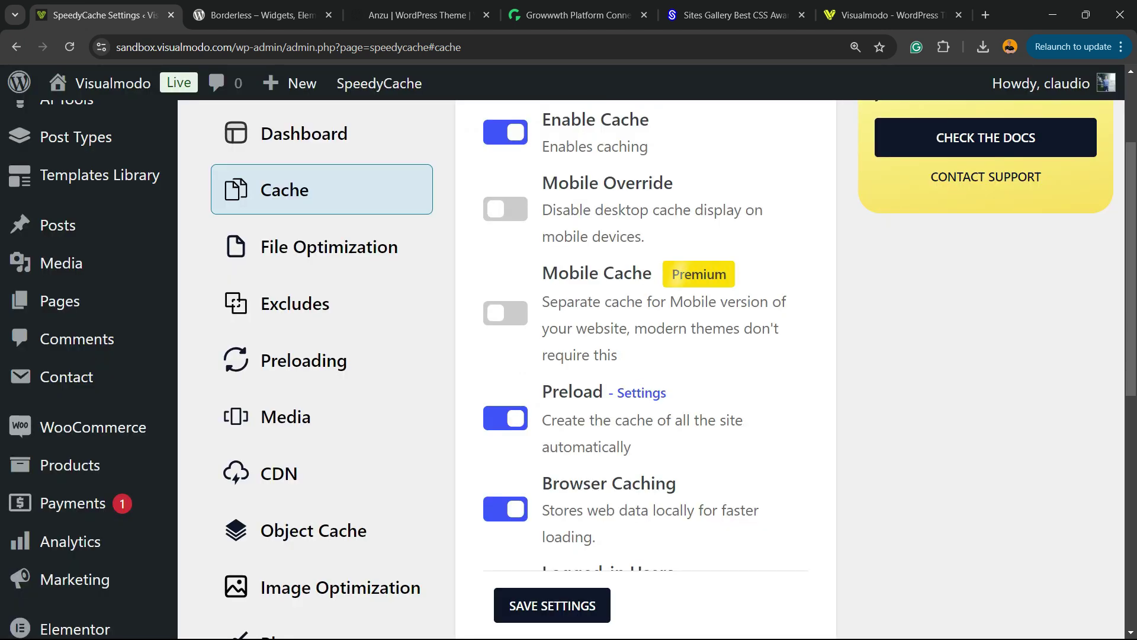
# - Examine the remaining cache options, including Browser Caching, GZIP Compressions, Purge Varnish and Cache Lifespan
pyautogui.scroll(-5, 651, 367)
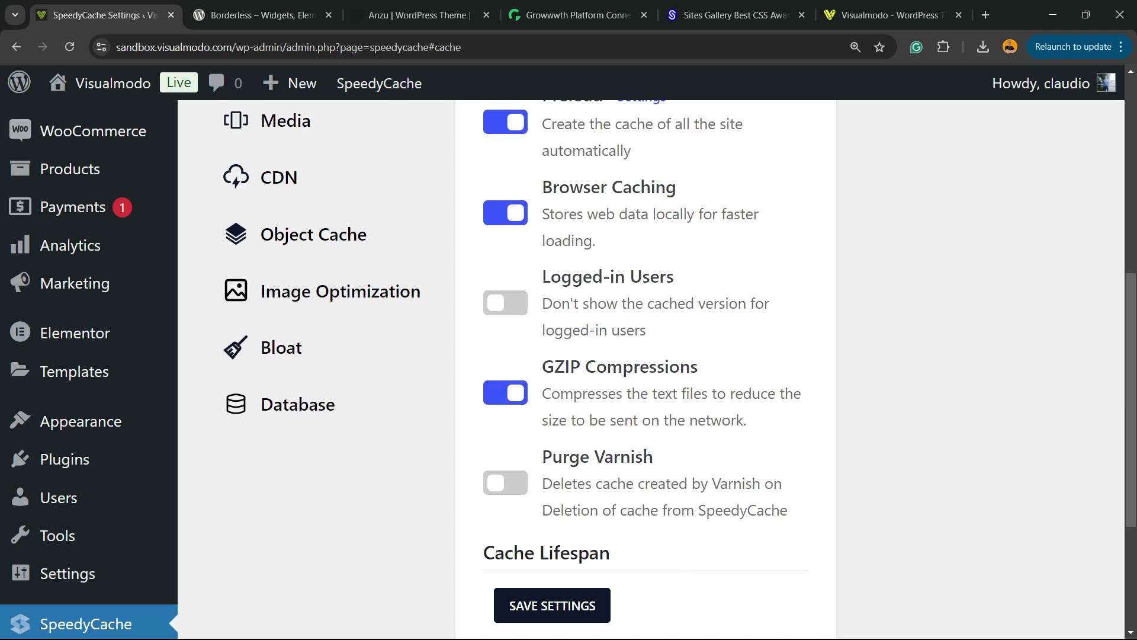
pyautogui.tripleClick(619, 366)
pyautogui.scroll(2, 620, 366)
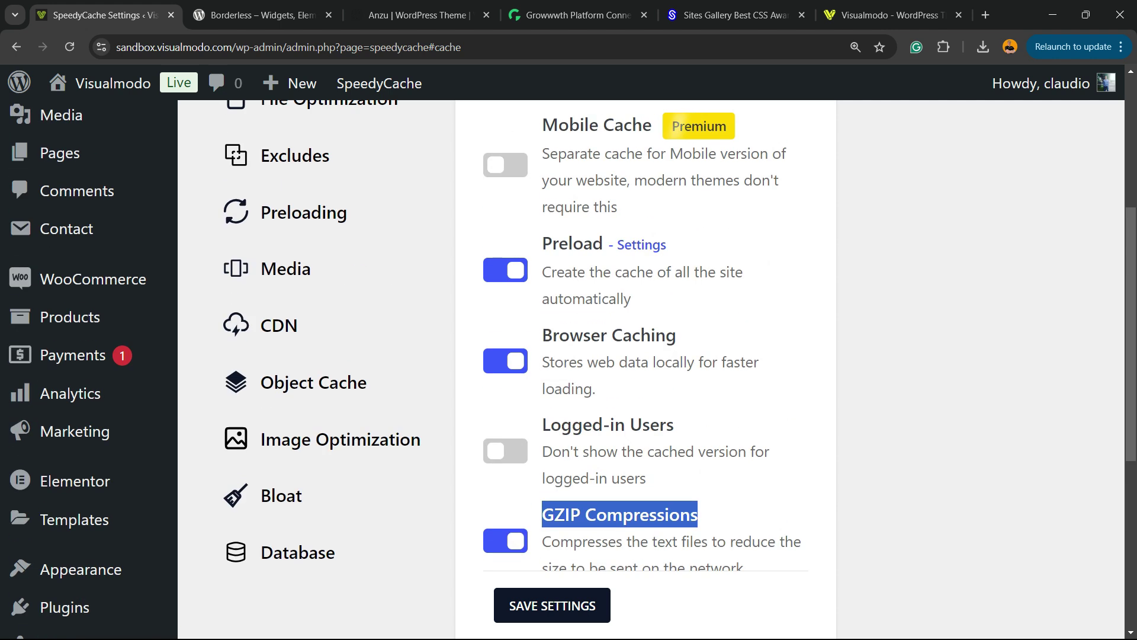
pyautogui.scroll(-1, 619, 366)
pyautogui.scroll(2, 652, 367)
pyautogui.doubleClick(565, 334)
pyautogui.scroll(-5, 566, 335)
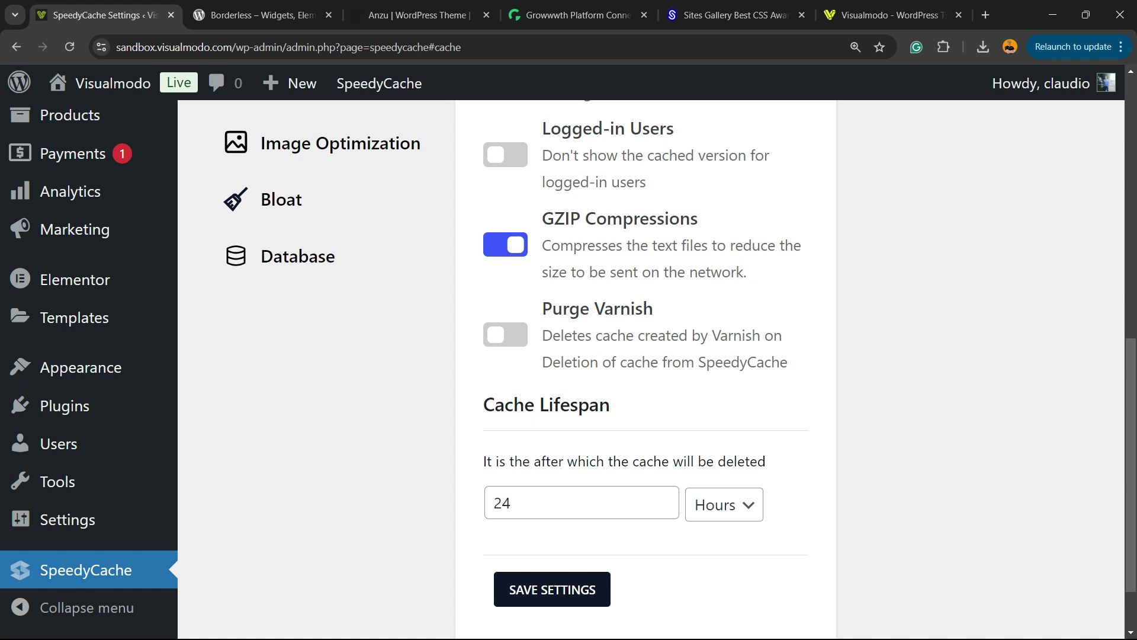
pyautogui.scroll(-2, 661, 424)
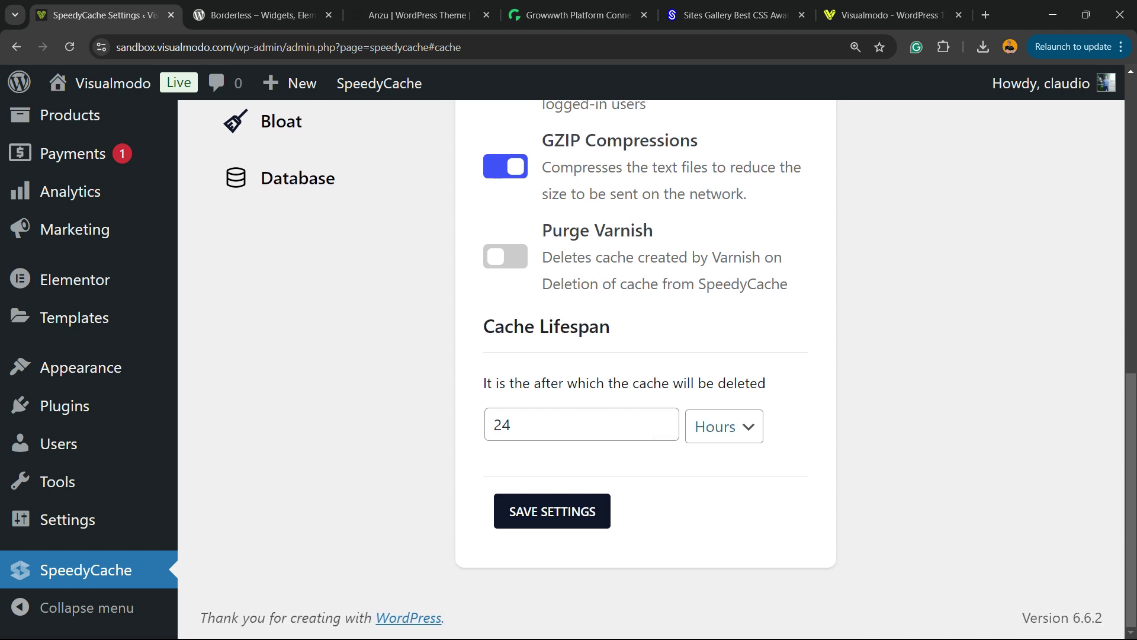
# - Check the time unit choices for Cache Lifespan and save the cache settings
pyautogui.click(711, 426)
pyautogui.click(658, 459)
pyautogui.click(552, 510)
# - Turn on Combine CSS in the File Optimization settings and look over the neighbouring CSS and JS options
pyautogui.scroll(7, 322, 385)
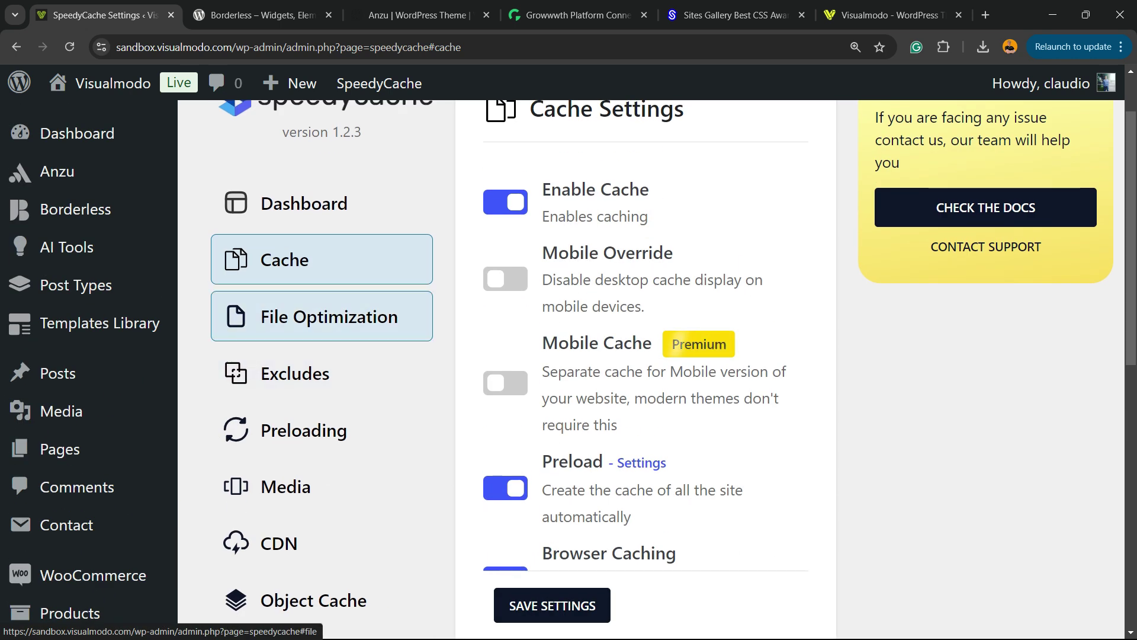
pyautogui.click(325, 316)
pyautogui.scroll(2, 499, 172)
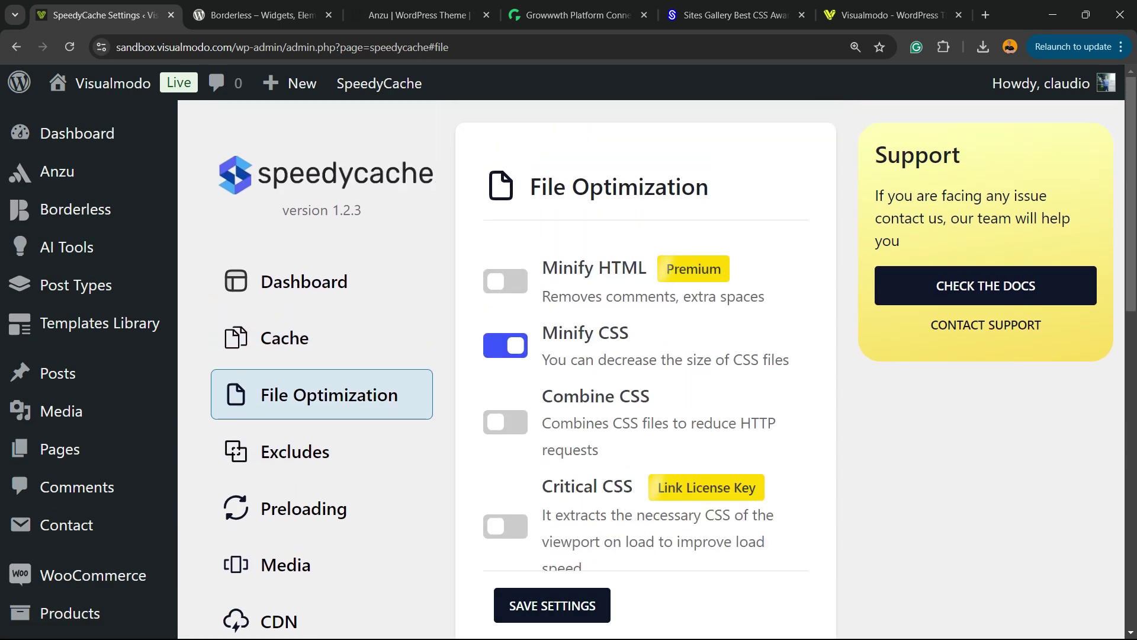
pyautogui.scroll(-3, 499, 172)
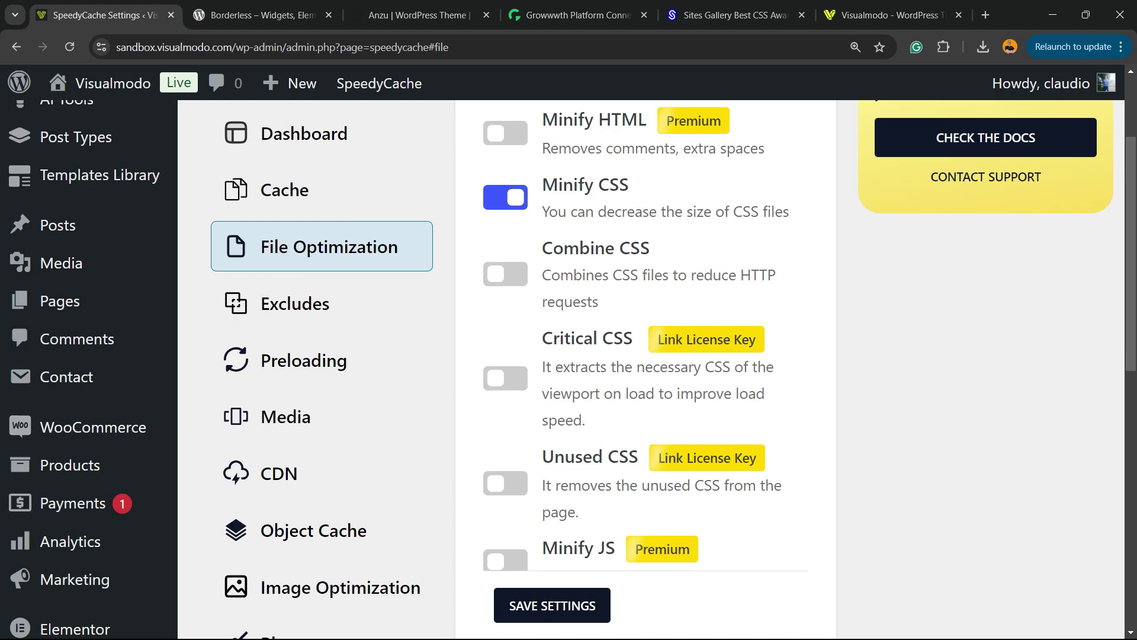
pyautogui.click(506, 274)
pyautogui.scroll(-3, 505, 273)
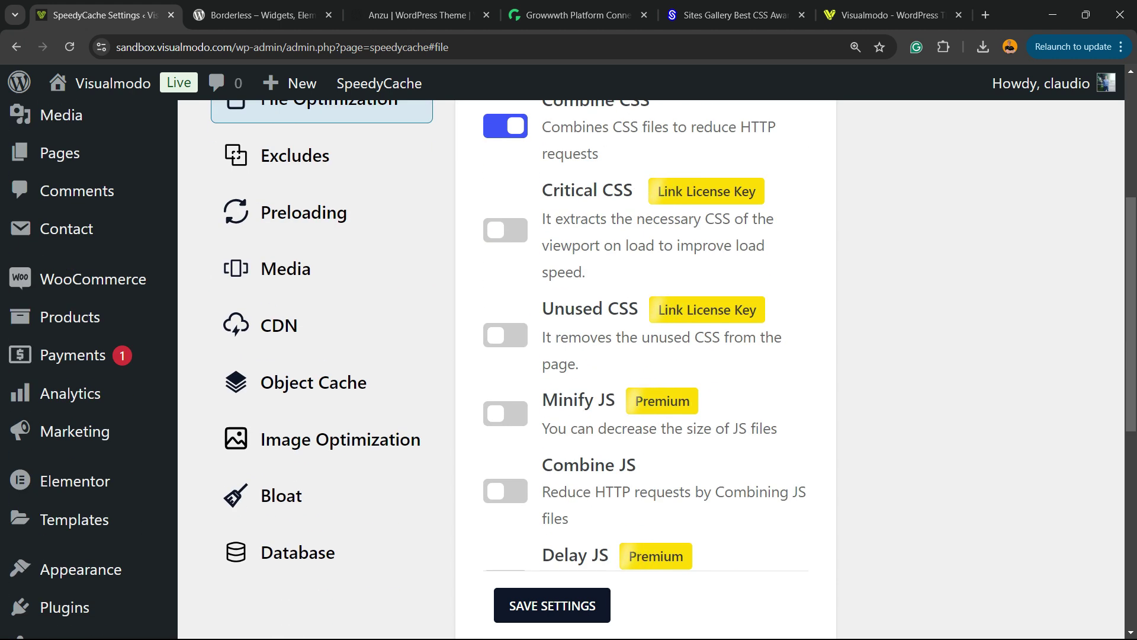
pyautogui.scroll(3, 573, 370)
pyautogui.scroll(3, 651, 367)
pyautogui.scroll(-3, 652, 368)
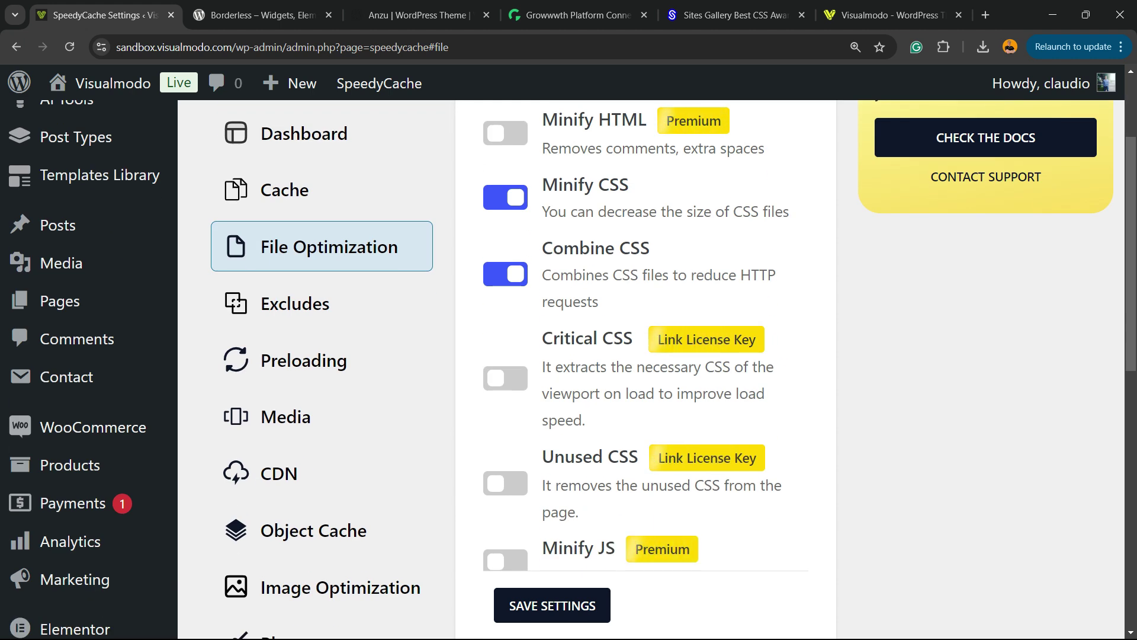
# - Turn on Combine JS and Disable Emojis in the File Optimization settings and save them
pyautogui.scroll(3, 499, 171)
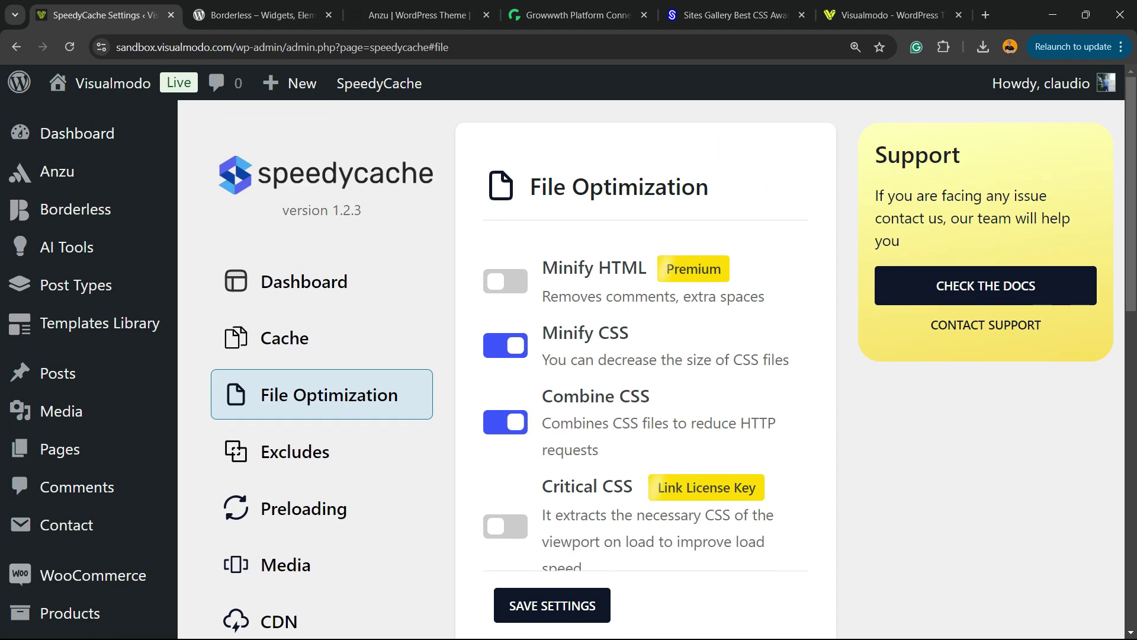
pyautogui.scroll(-5, 651, 368)
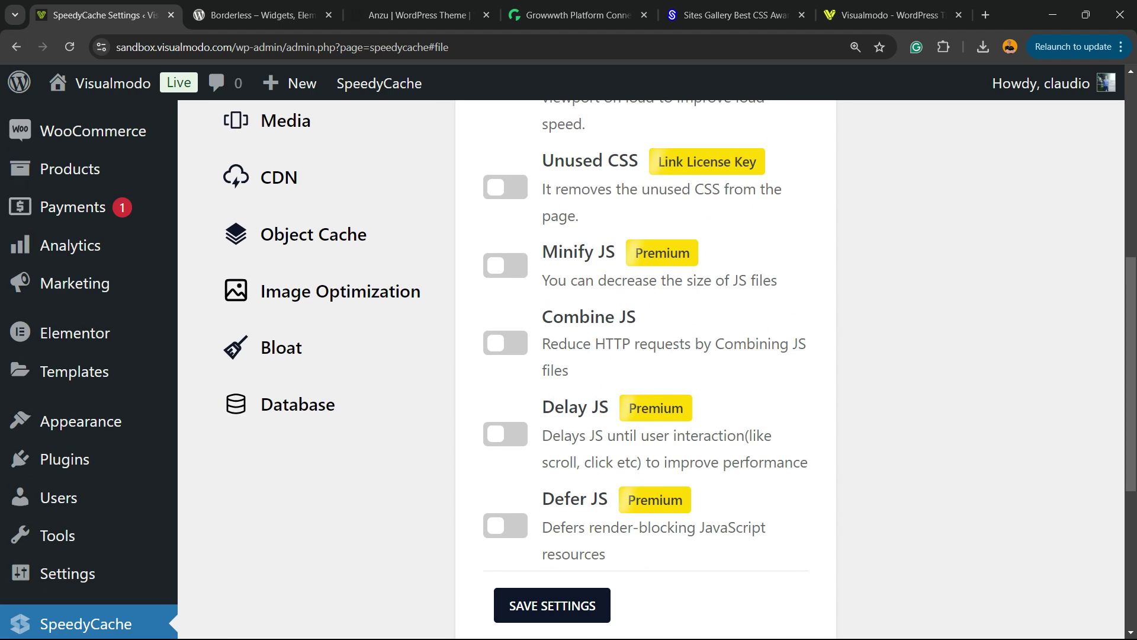
pyautogui.click(505, 342)
pyautogui.scroll(-2, 505, 343)
pyautogui.click(505, 478)
pyautogui.scroll(-2, 505, 478)
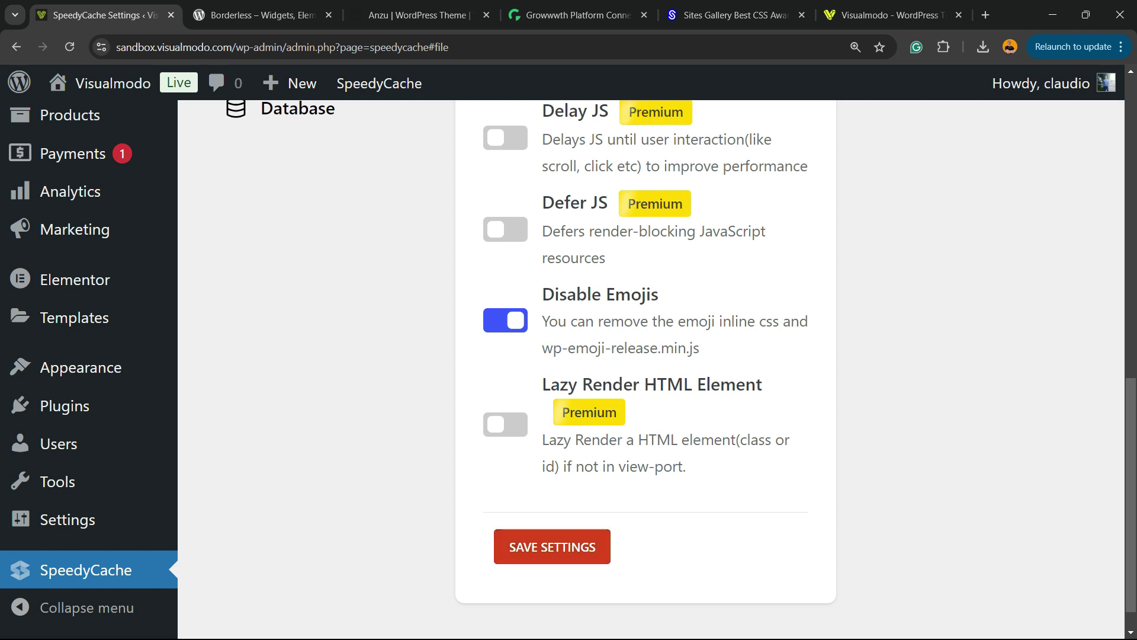
pyautogui.click(552, 546)
# - Open the Excludes section and look over its rule list and options
pyautogui.scroll(7, 321, 360)
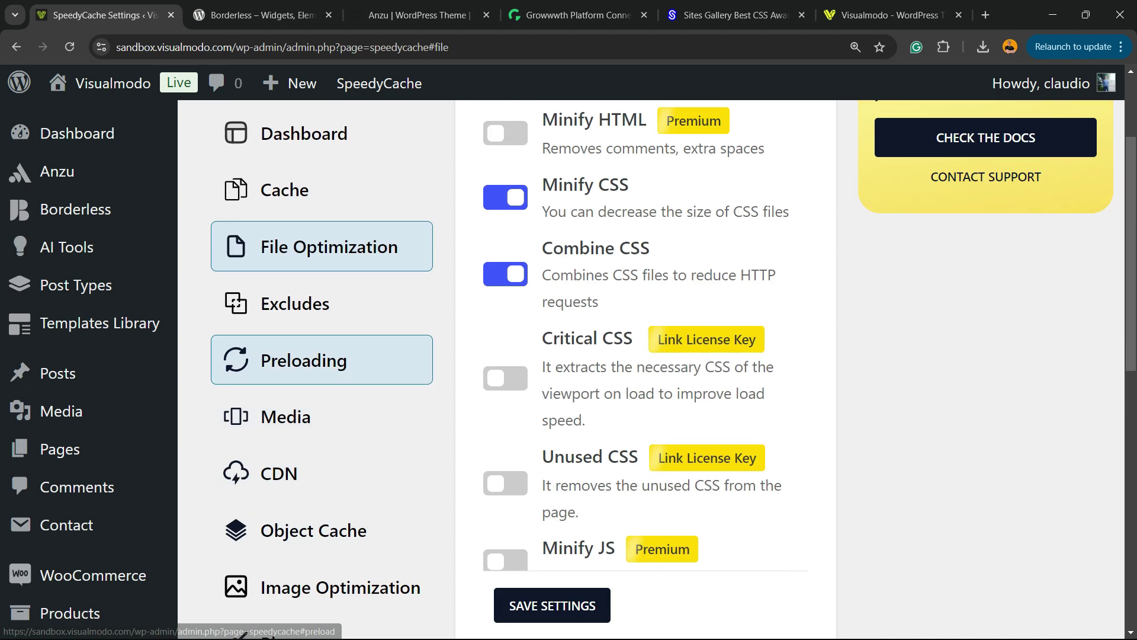
pyautogui.click(322, 303)
pyautogui.scroll(3, 321, 303)
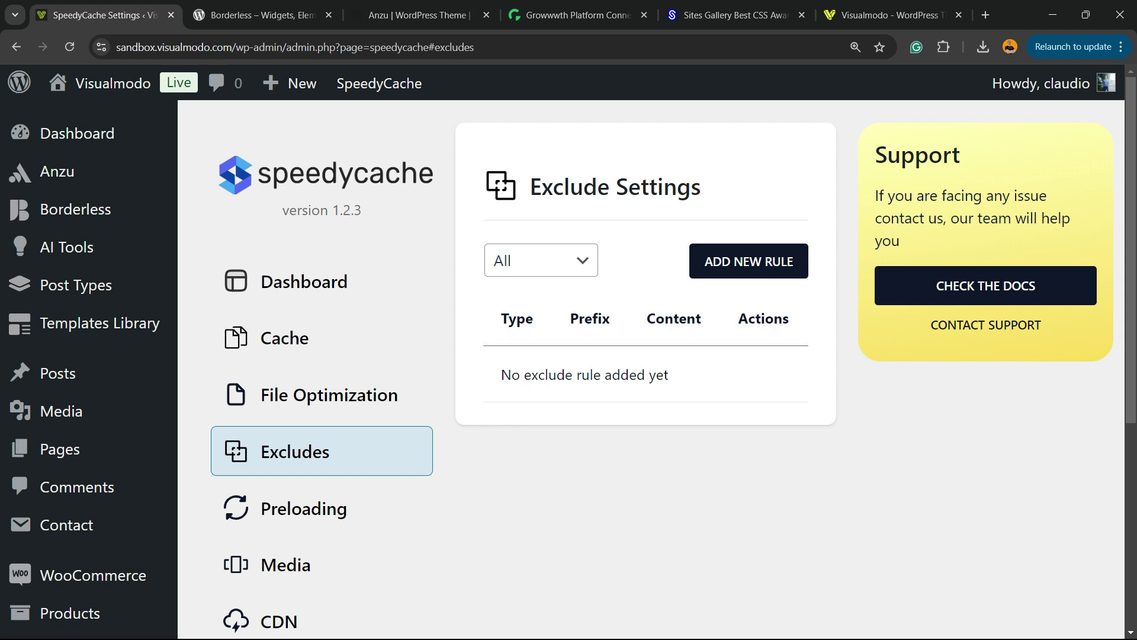
# - Open the Preloading section and examine its options, from Preload Critical Images to Preconnect
pyautogui.click(321, 508)
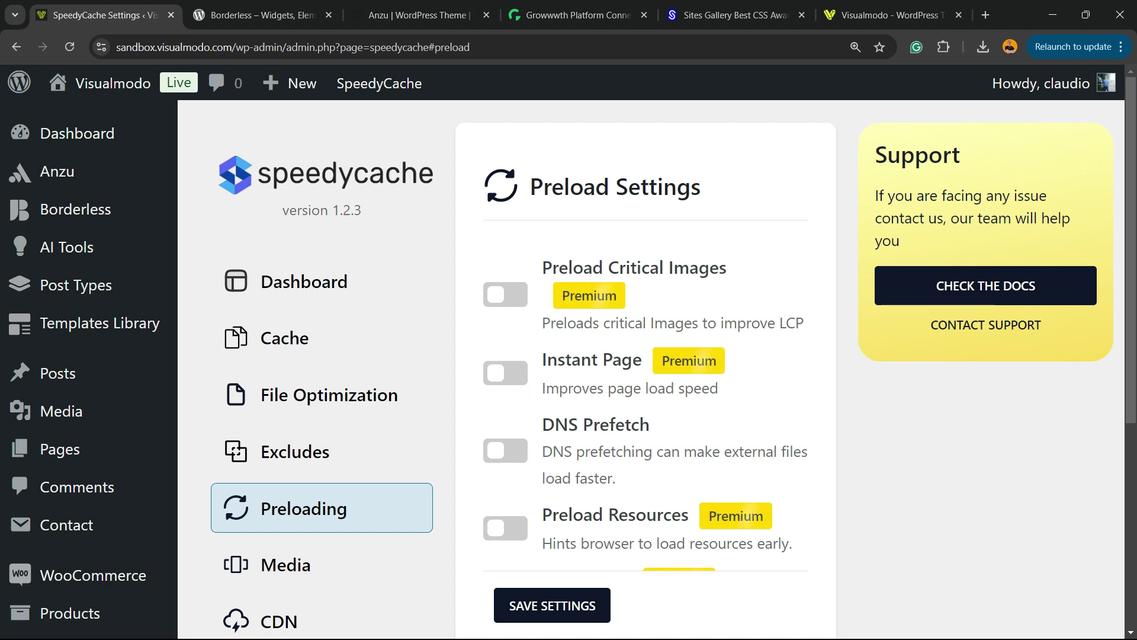
pyautogui.scroll(-1, 651, 355)
pyautogui.scroll(-2, 645, 355)
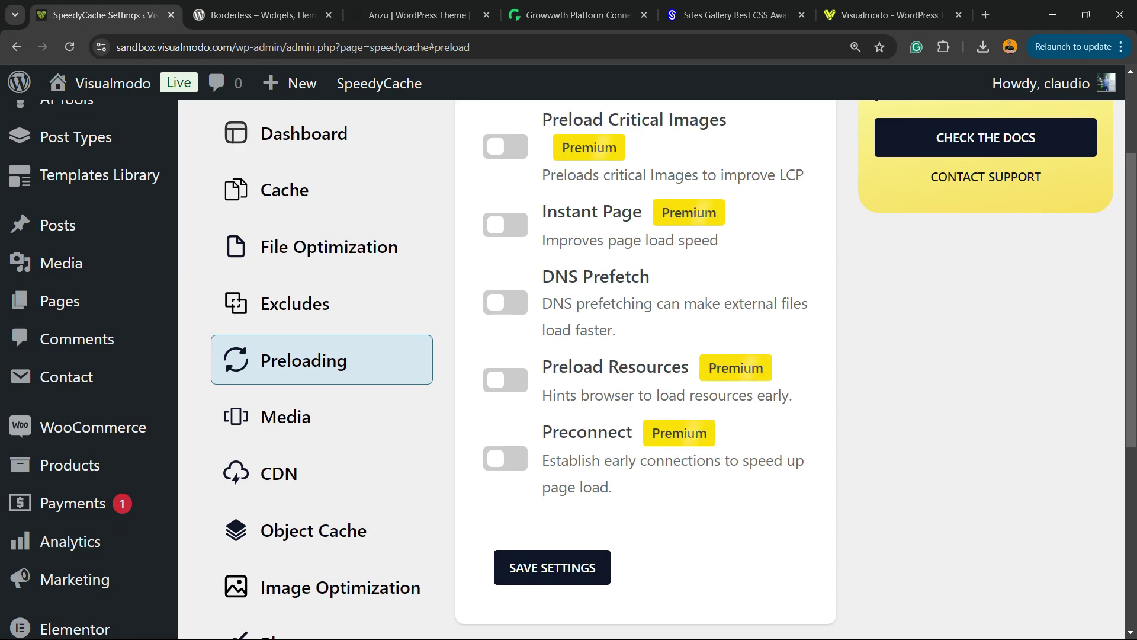
pyautogui.click(505, 302)
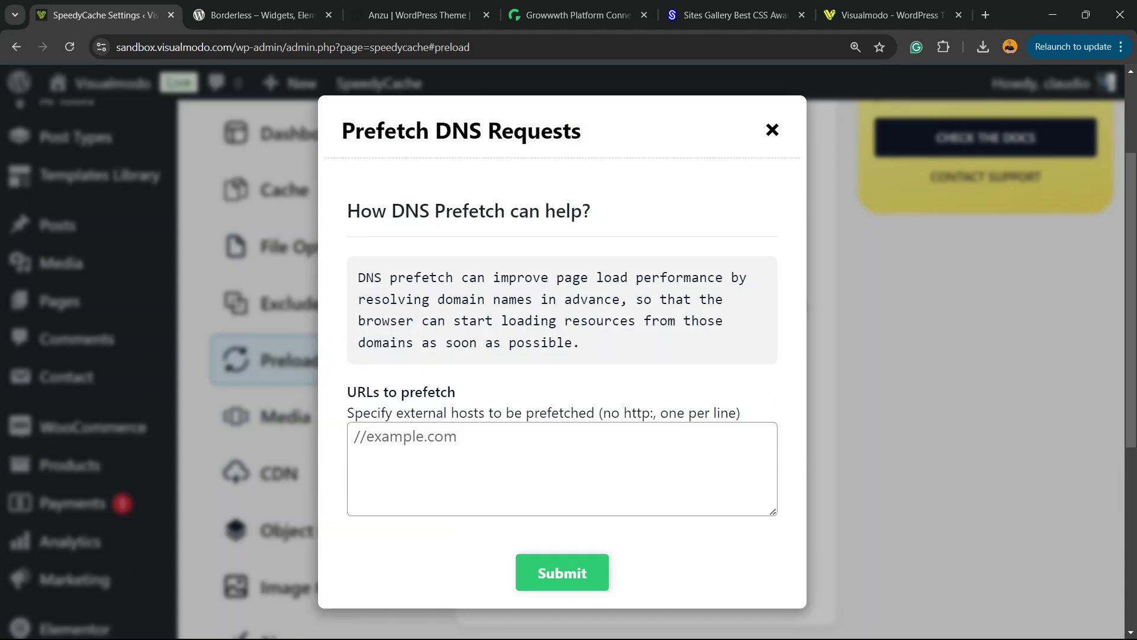
pyautogui.press('Escape')
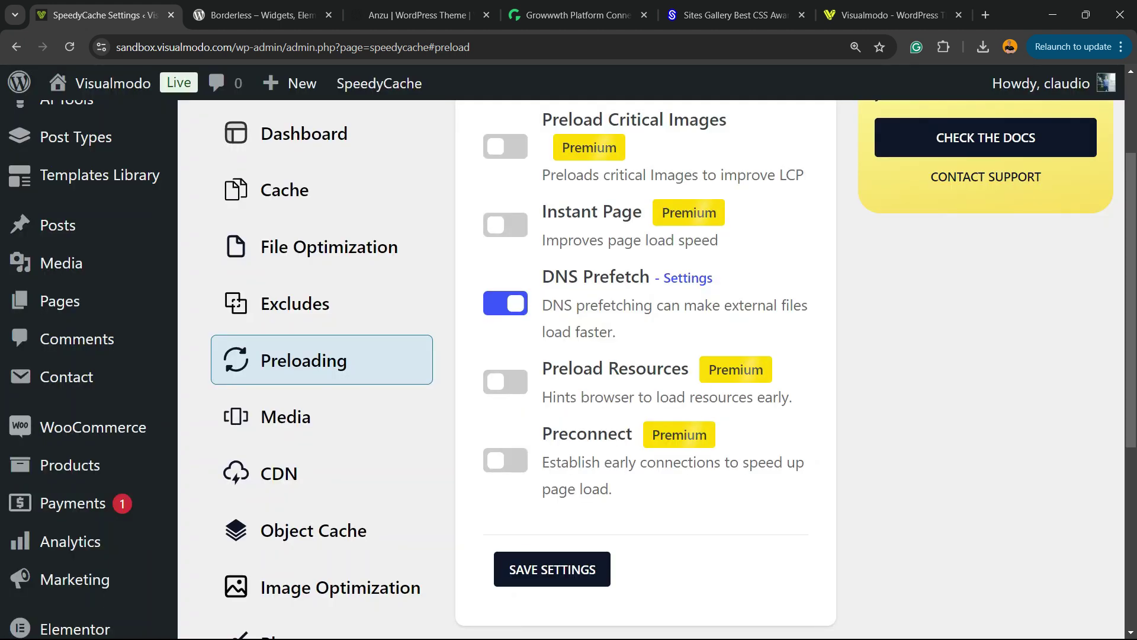
pyautogui.click(505, 303)
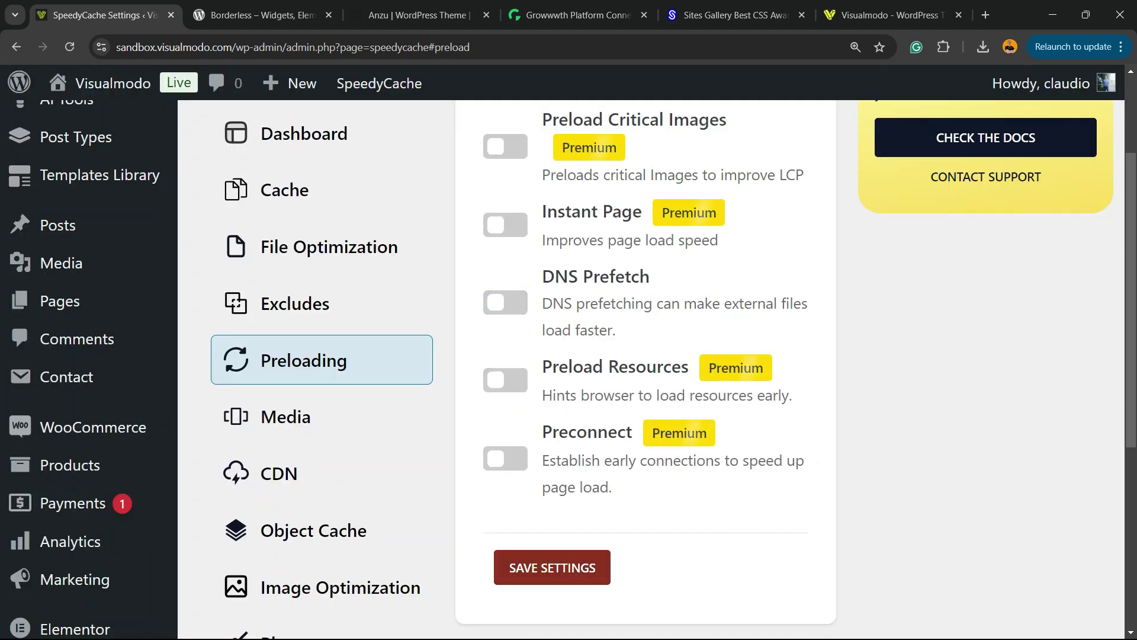
# - Save the Preload settings with DNS Prefetch off
pyautogui.click(552, 569)
pyautogui.scroll(2, 552, 569)
pyautogui.scroll(-3, 319, 415)
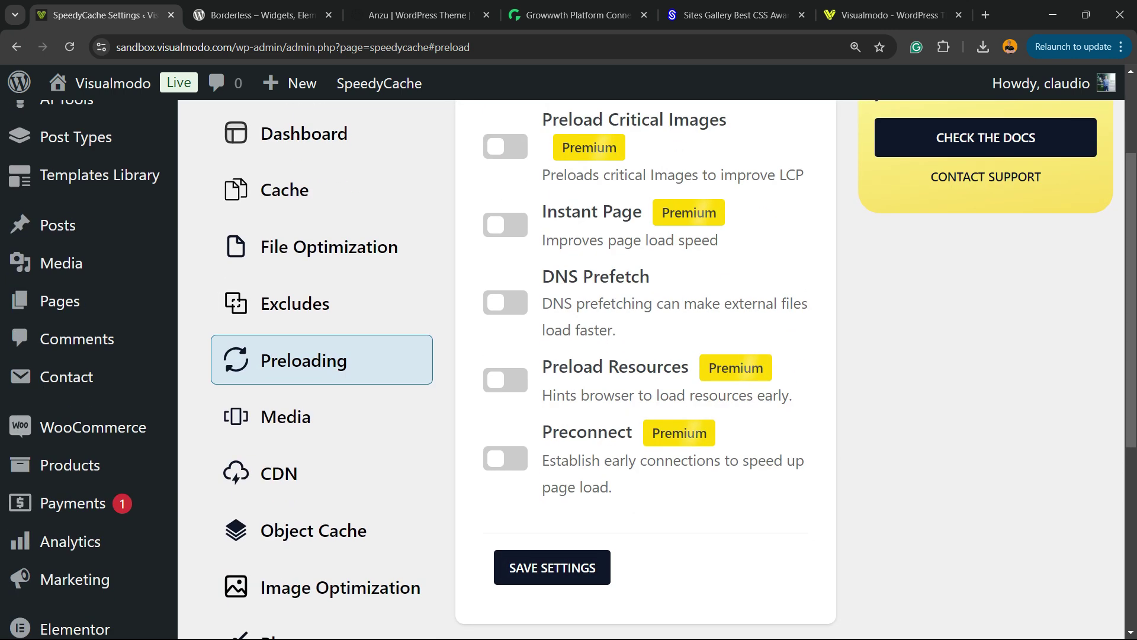
# - Turn on Improve Font Rendering in the Media settings and save them
pyautogui.click(319, 416)
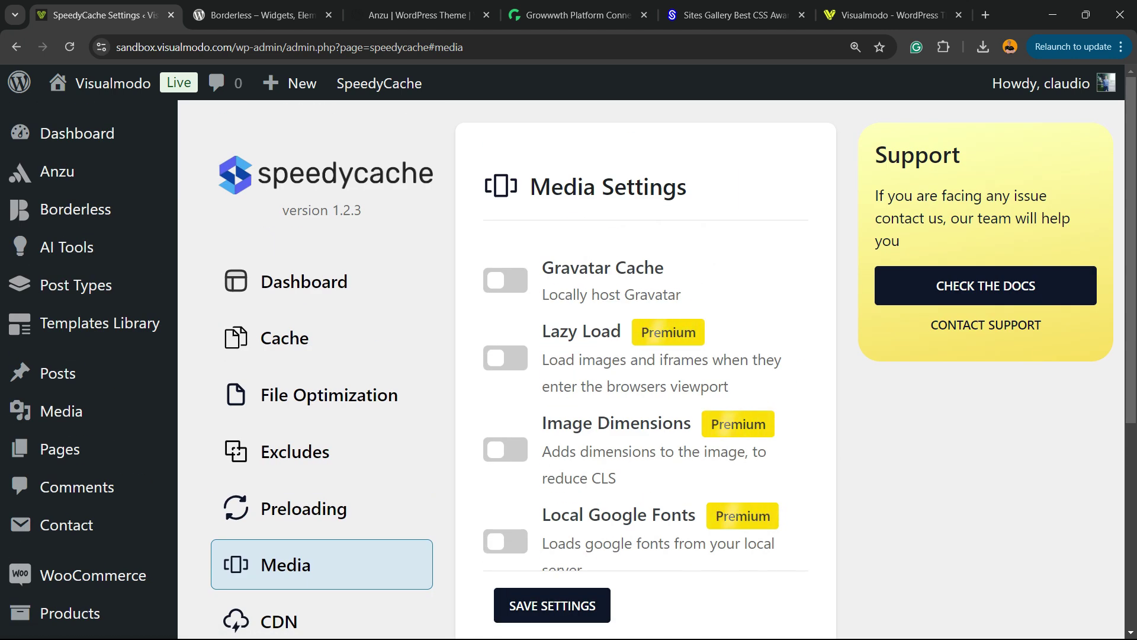
pyautogui.scroll(-5, 645, 355)
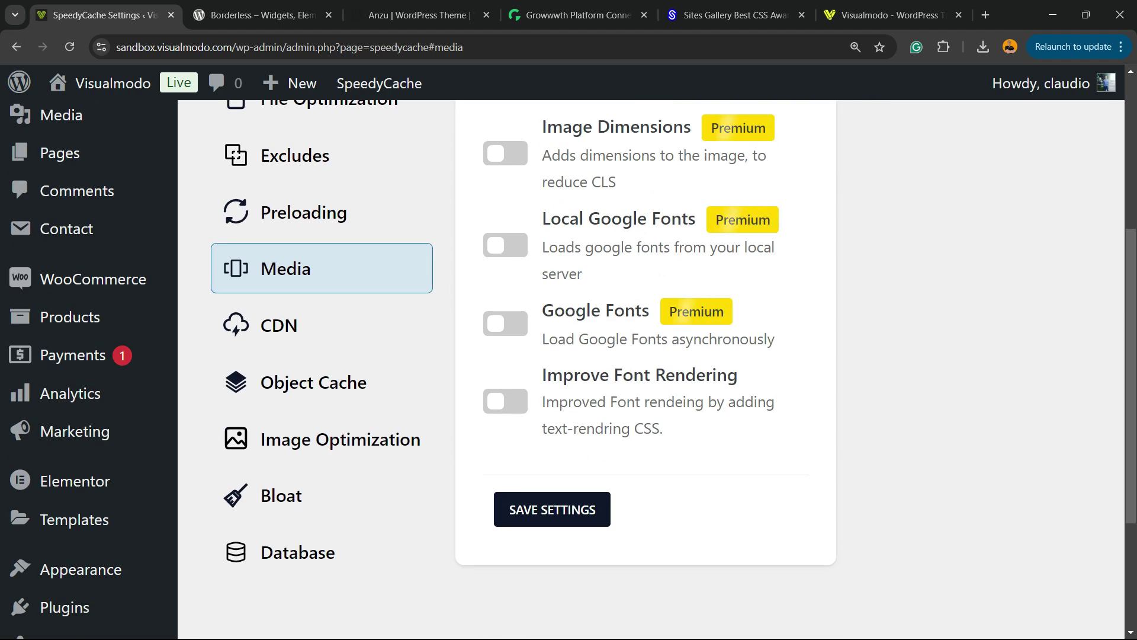
pyautogui.click(505, 400)
pyautogui.click(551, 508)
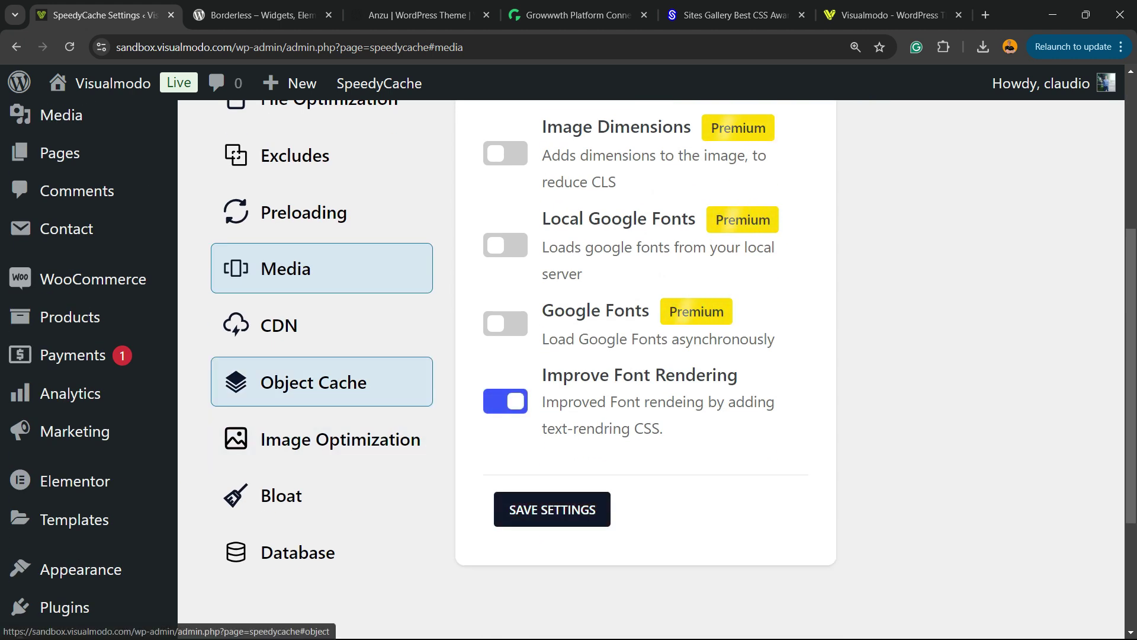
# - Examine the CDN settings, including Enable CDN, the provider choice, API Key and File Types
pyautogui.click(278, 325)
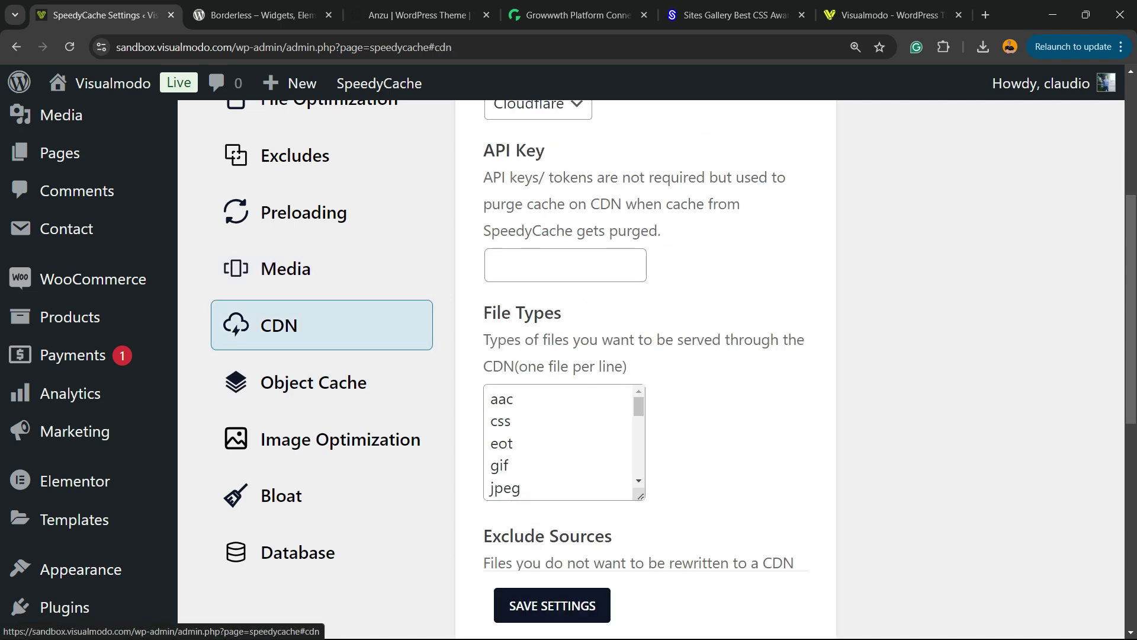
pyautogui.scroll(5, 568, 367)
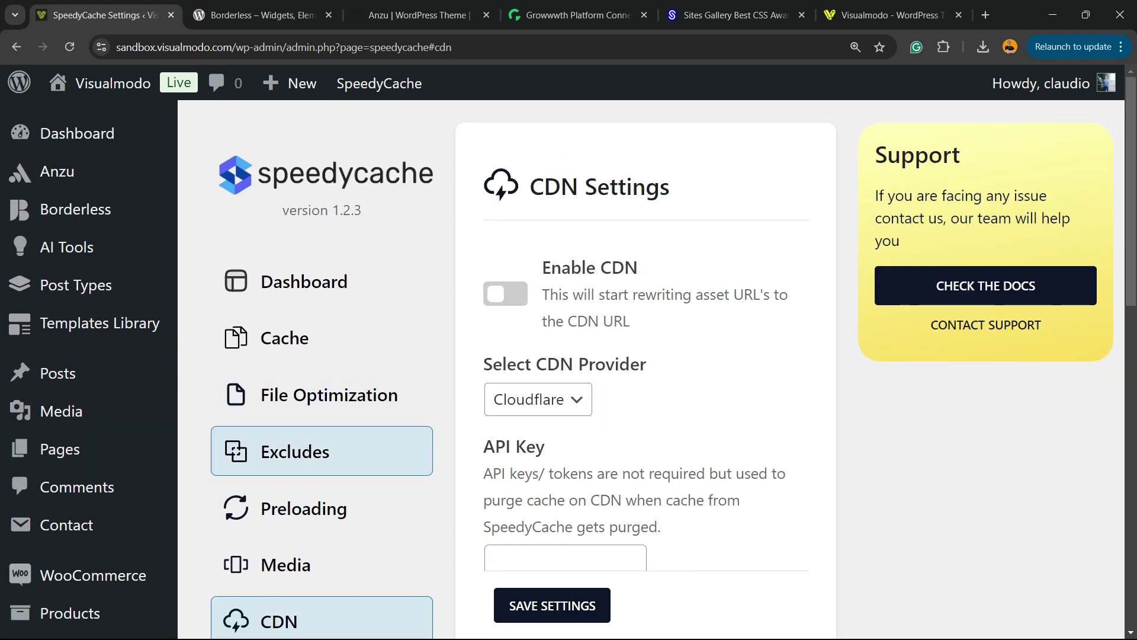
pyautogui.scroll(-3, 320, 439)
pyautogui.scroll(-2, 320, 422)
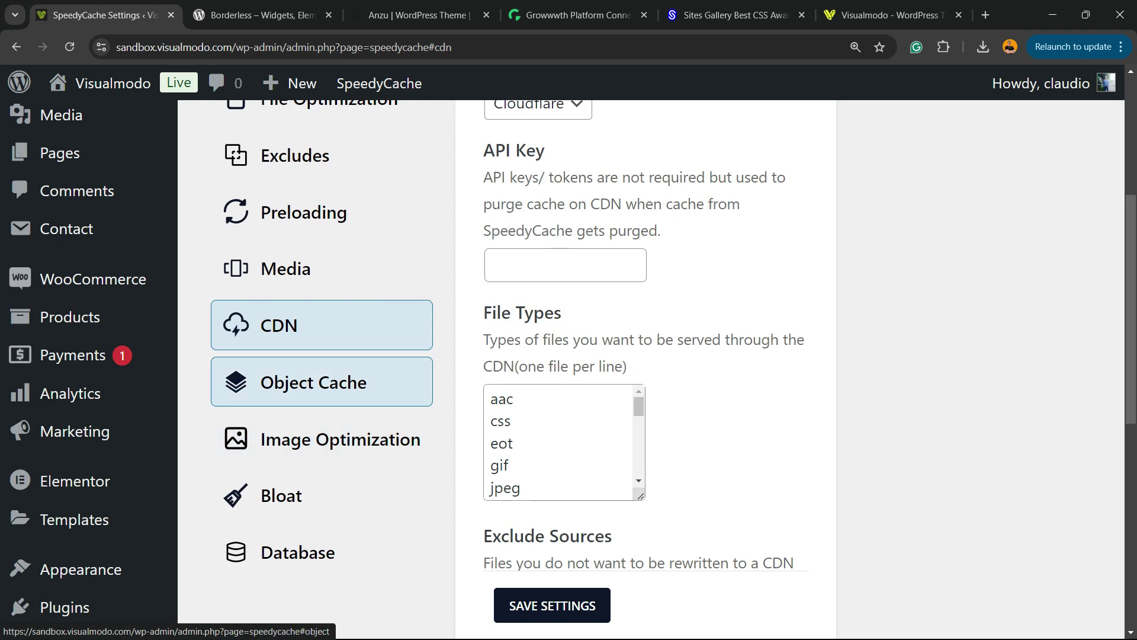
# - Look through the Object Cache, Image Optimization, Bloat and Database sections of the plugin
pyautogui.click(314, 381)
pyautogui.scroll(5, 314, 380)
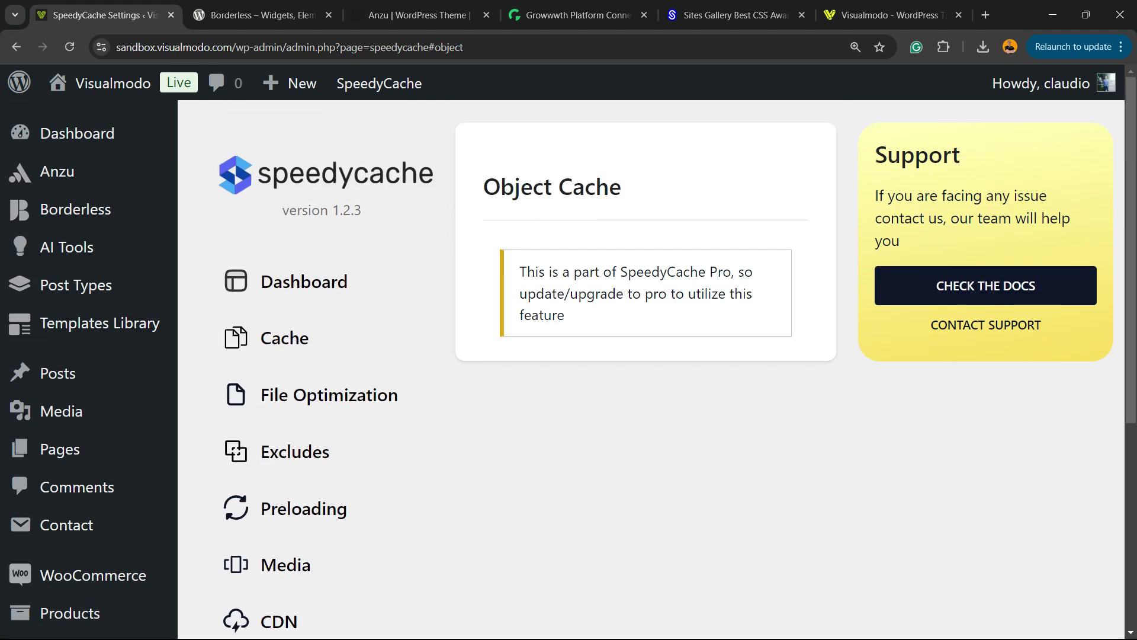
pyautogui.scroll(-5, 320, 426)
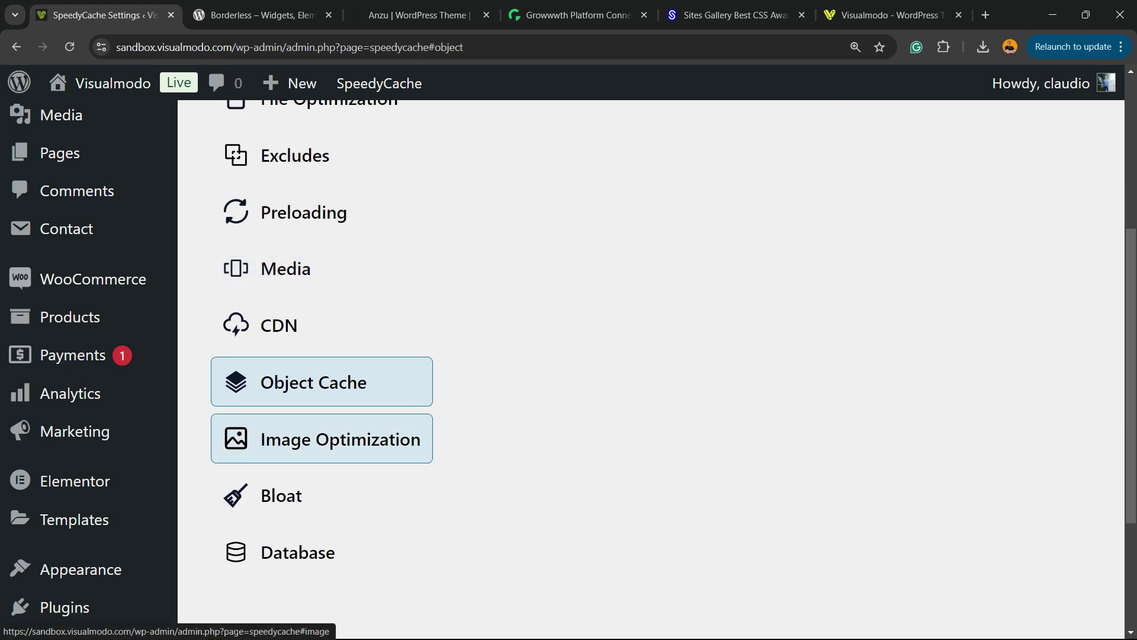
pyautogui.click(332, 439)
pyautogui.scroll(-5, 332, 439)
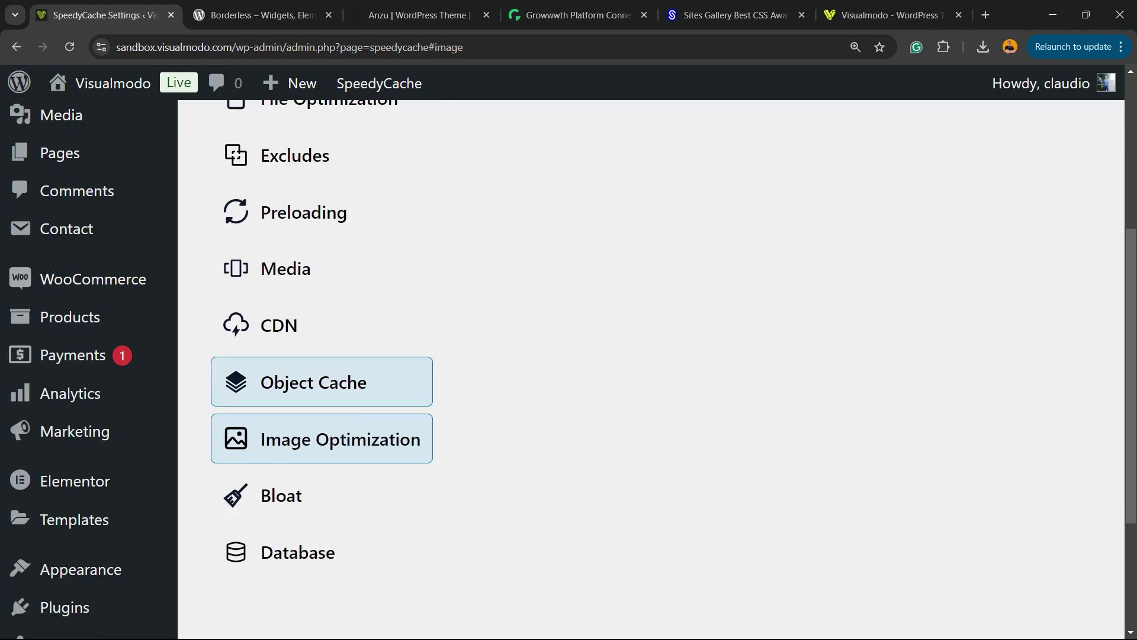
pyautogui.click(281, 497)
pyautogui.scroll(-5, 281, 496)
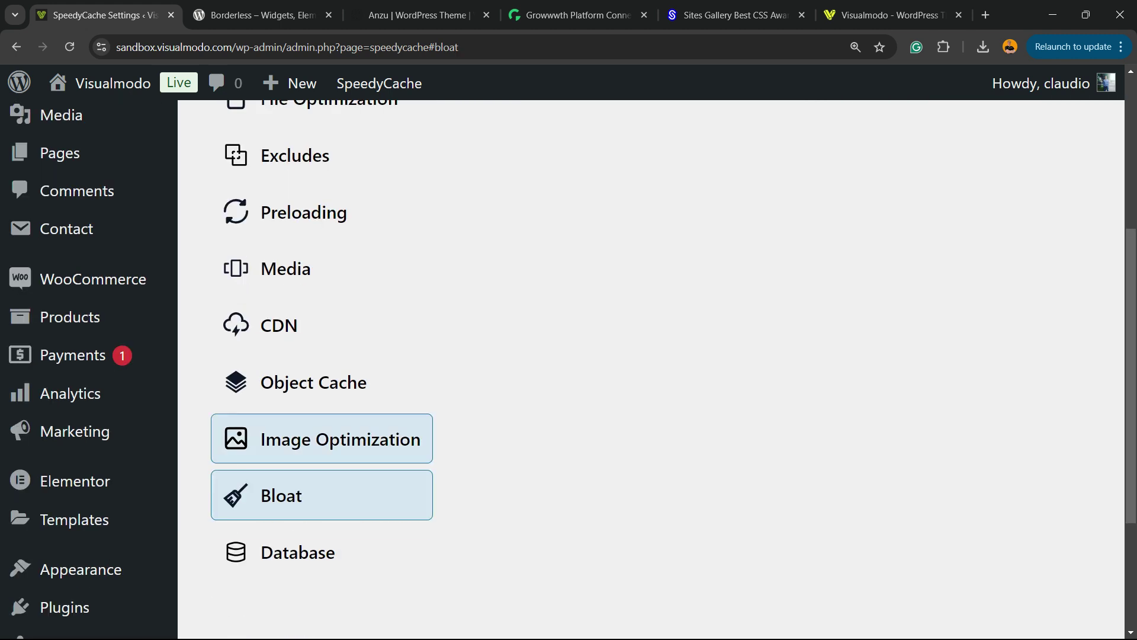
pyautogui.click(284, 551)
pyautogui.scroll(-5, 651, 369)
pyautogui.scroll(5, 651, 369)
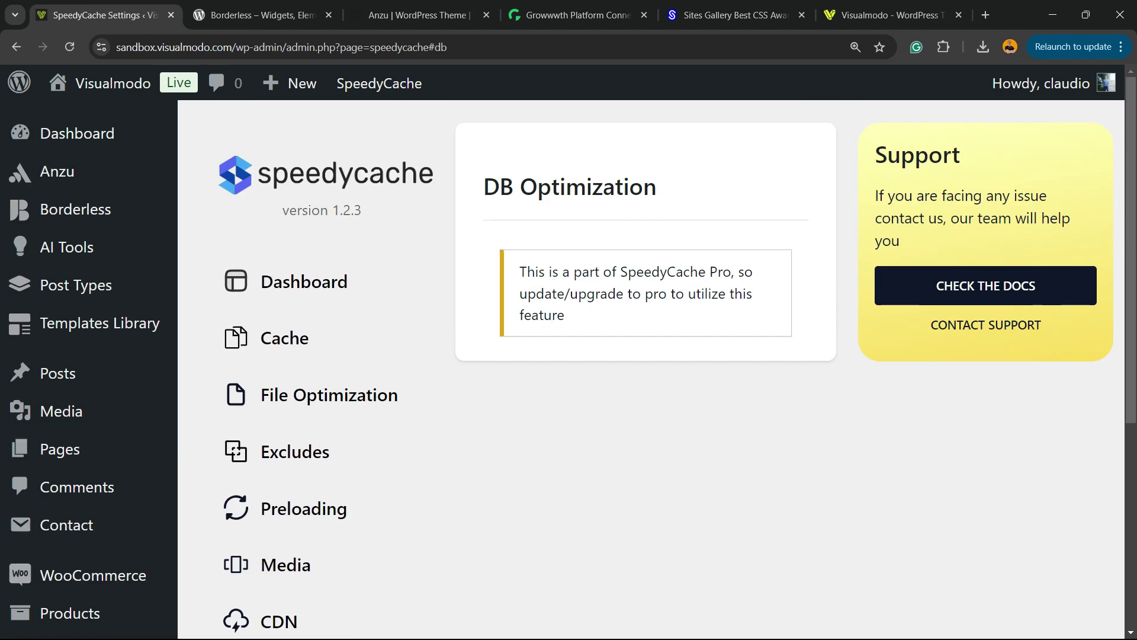
# - Clear all cache from the SpeedyCache Dashboard with the Preload Cache option turned on
pyautogui.click(304, 281)
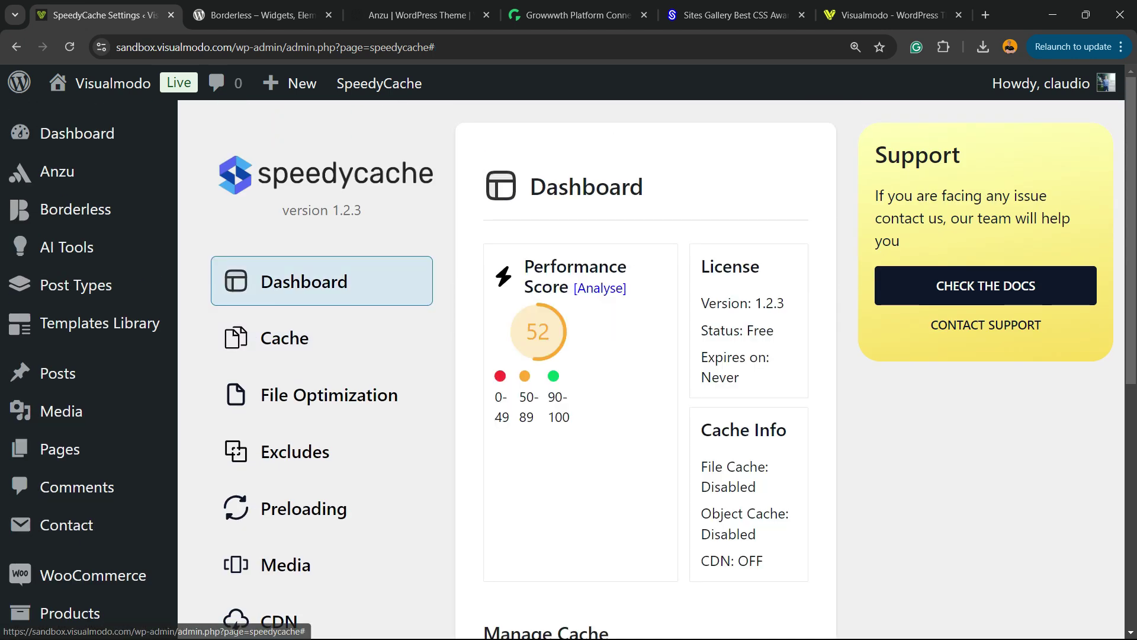
pyautogui.scroll(-5, 646, 355)
pyautogui.scroll(3, 646, 355)
pyautogui.scroll(-2, 645, 355)
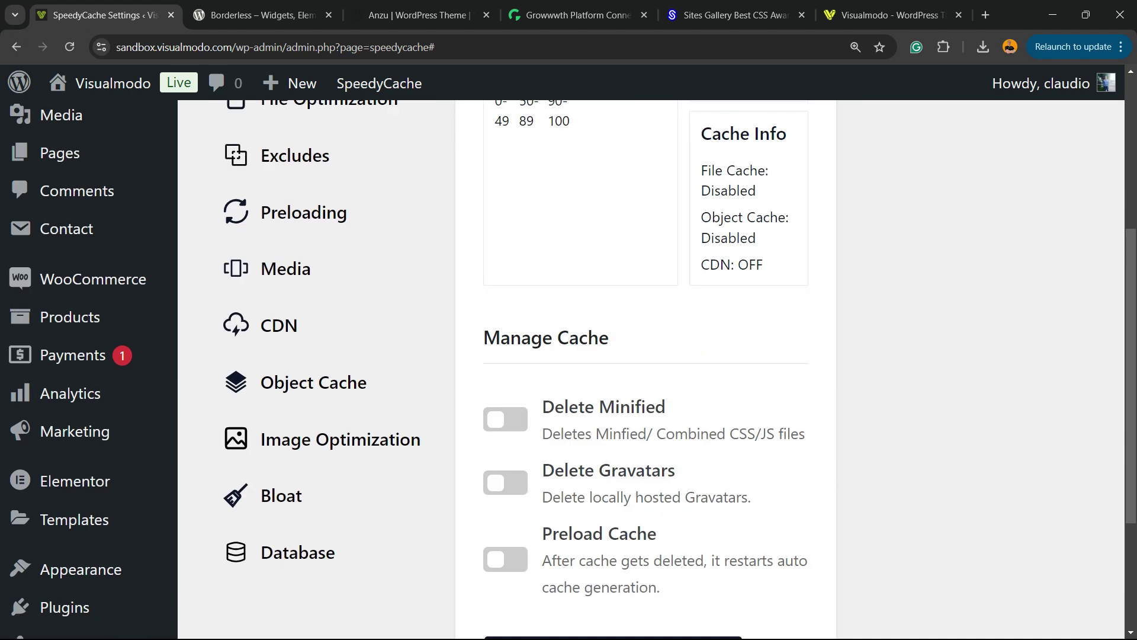
pyautogui.scroll(-2, 646, 356)
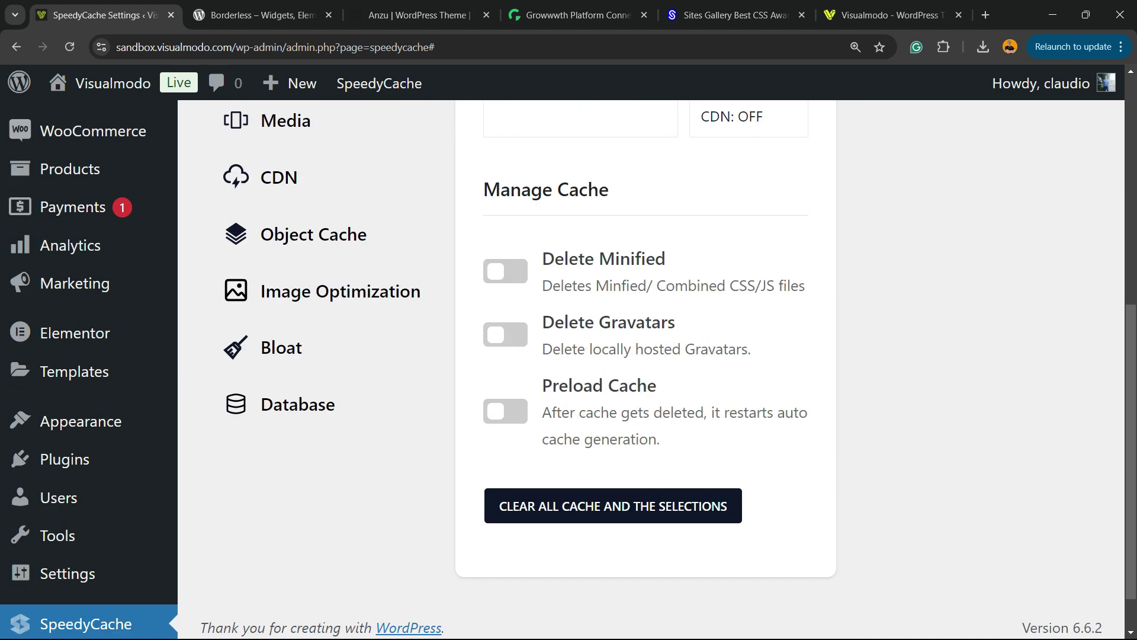
pyautogui.click(505, 411)
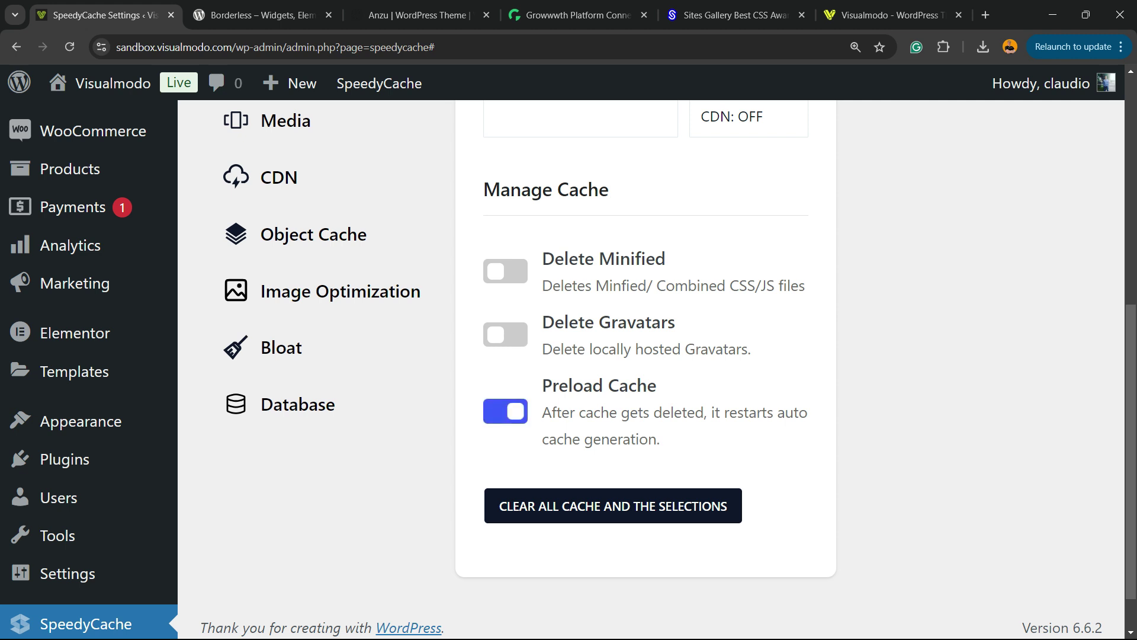
pyautogui.click(613, 505)
# - Check the site's Performance Score on the SpeedyCache Dashboard
pyautogui.scroll(2, 646, 355)
pyautogui.scroll(-2, 613, 495)
pyautogui.scroll(5, 613, 495)
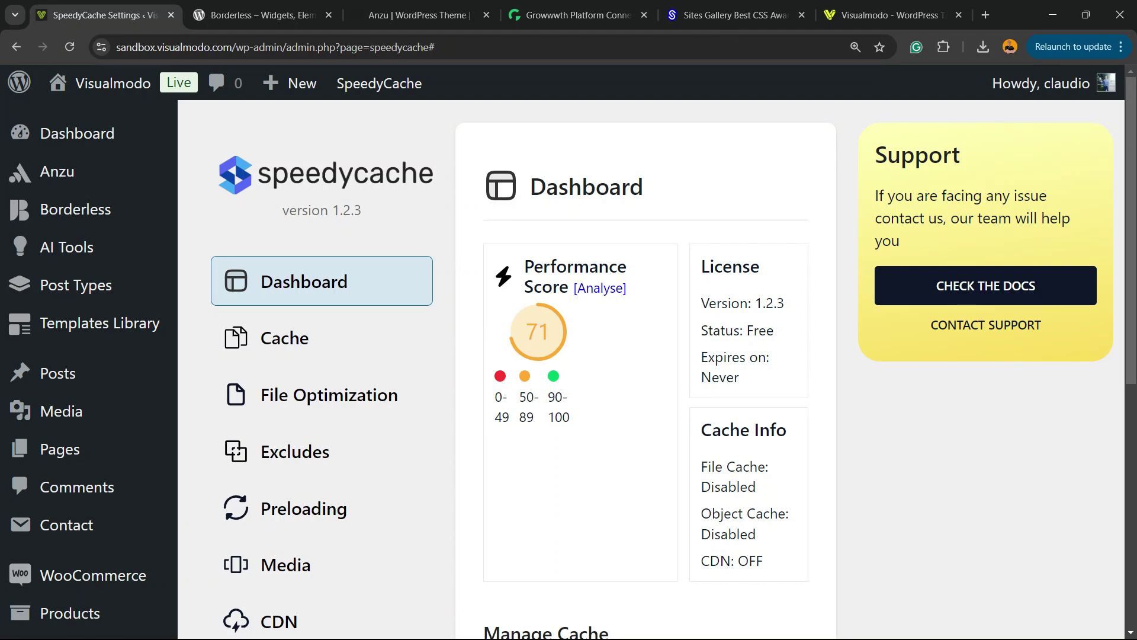
pyautogui.moveTo(537, 330)
pyautogui.mouseDown()
pyautogui.moveTo(550, 330)
pyautogui.moveTo(526, 330)
pyautogui.mouseUp()
pyautogui.click(532, 331)
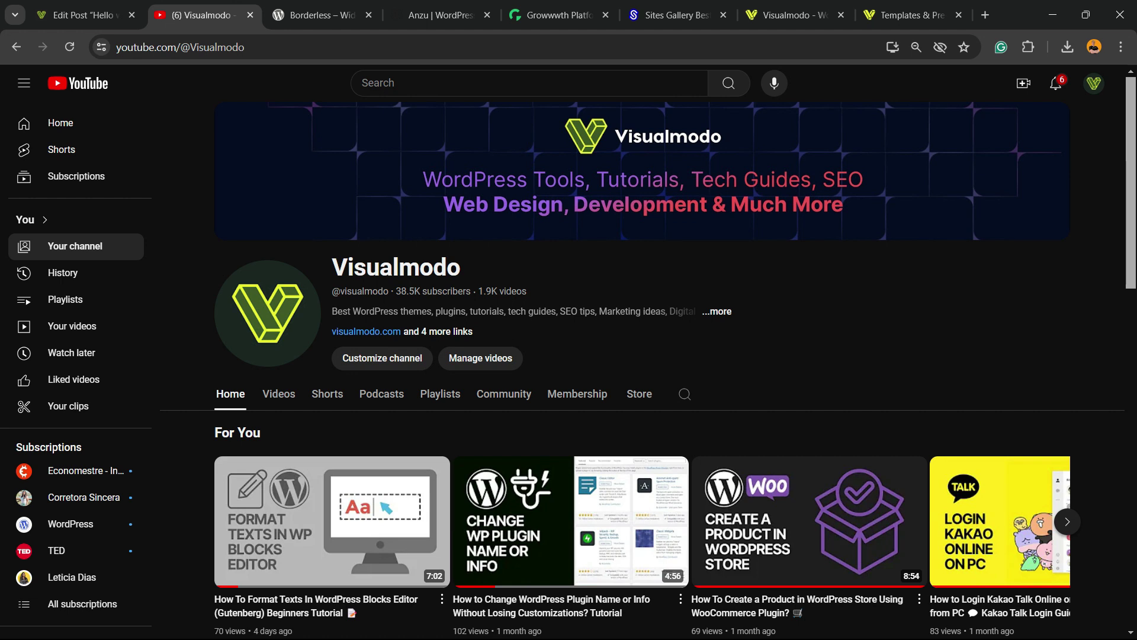
# - Switch to the Borderless plugin page on wordpress.org and look over its banner and details
pyautogui.click(317, 14)
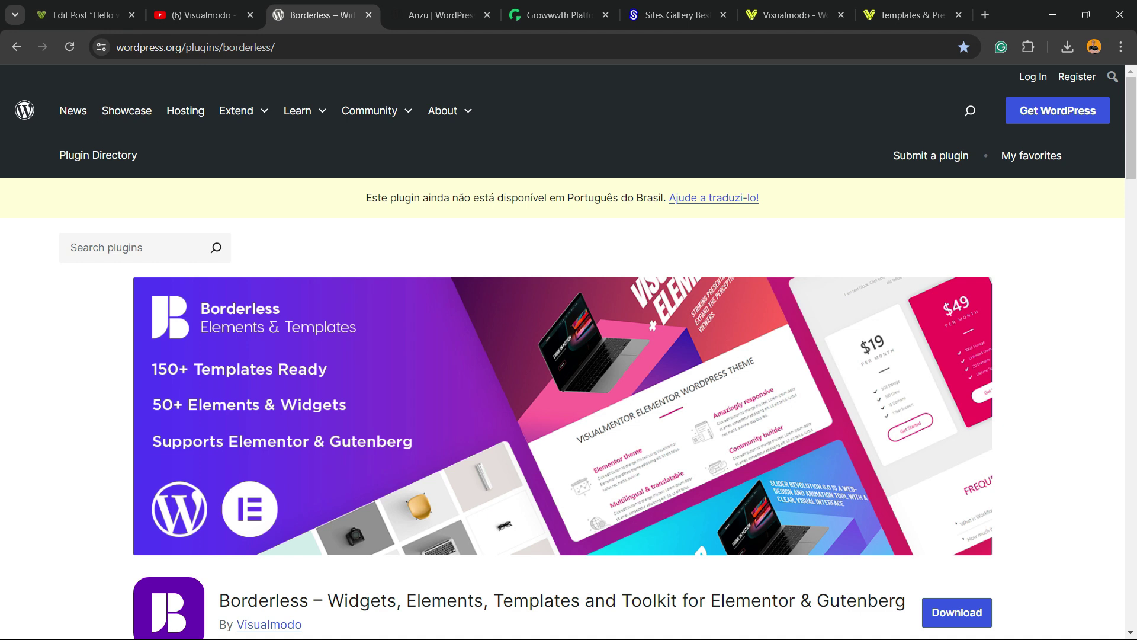
pyautogui.scroll(-3, 569, 355)
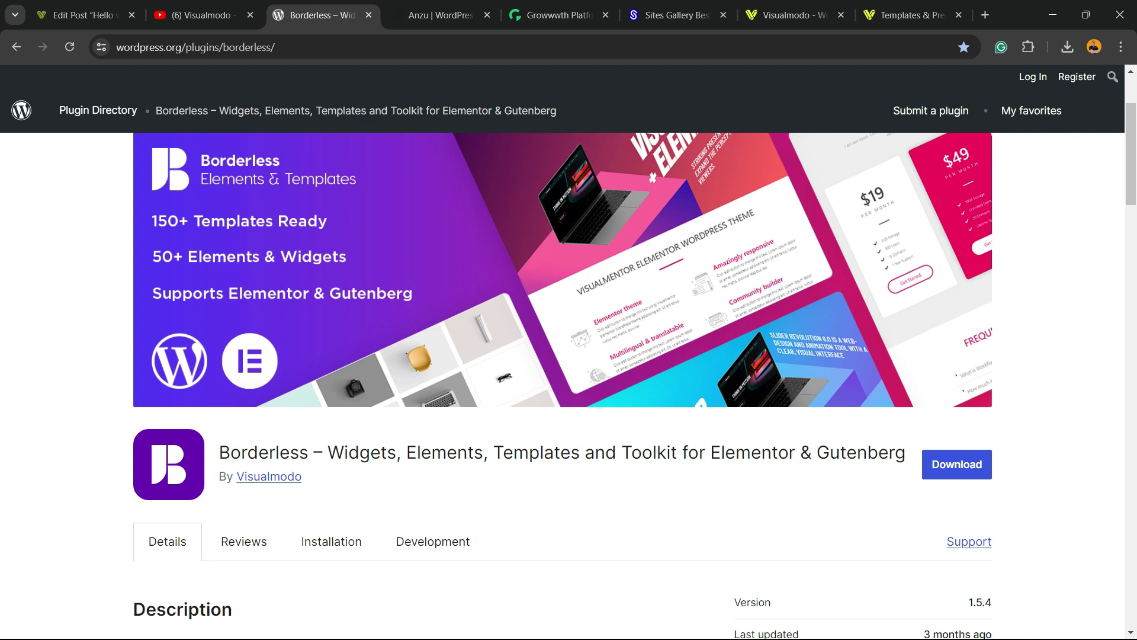
pyautogui.scroll(3, 568, 356)
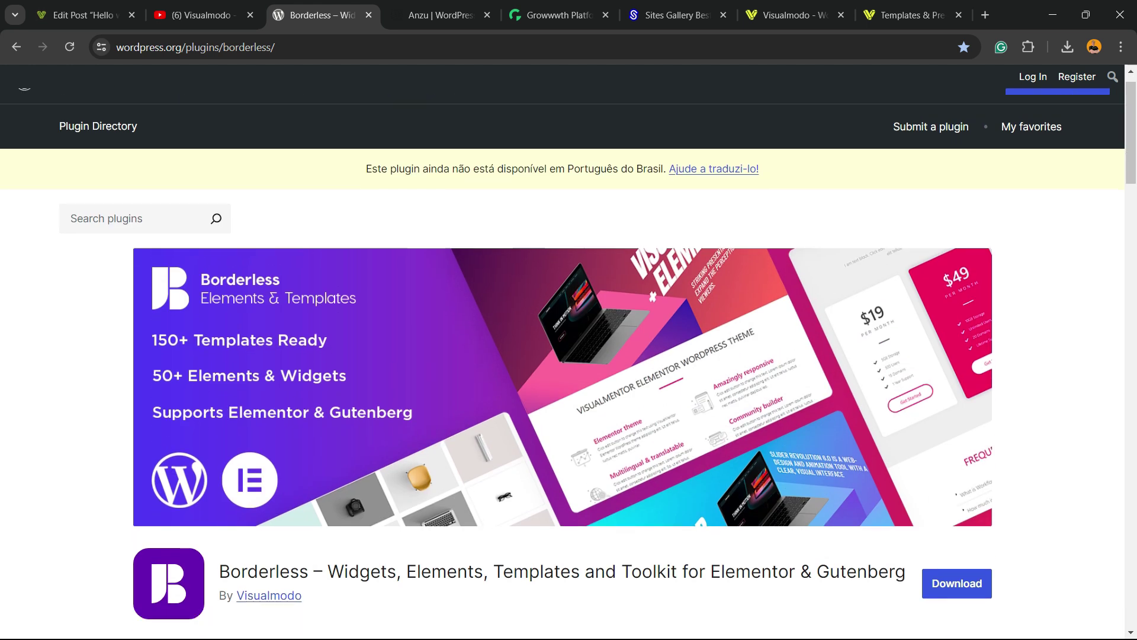
pyautogui.scroll(-3, 569, 355)
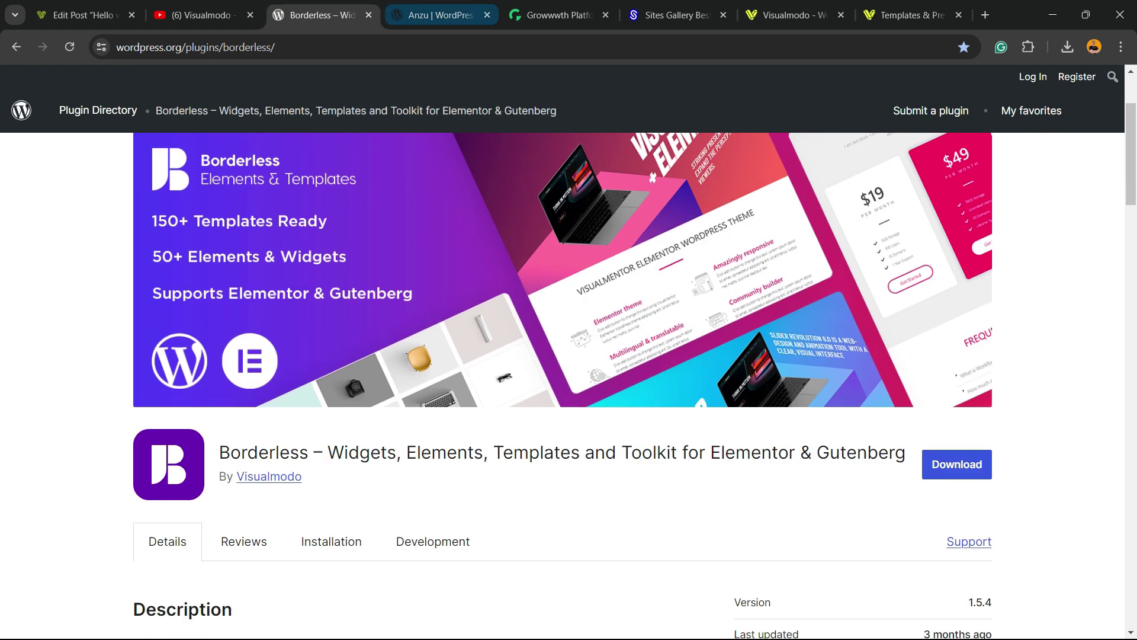
# - View the Anzu theme page on wordpress.org and the Growwwth home page down to Featured Websites
pyautogui.click(439, 15)
pyautogui.scroll(11, 568, 355)
pyautogui.scroll(3, 568, 385)
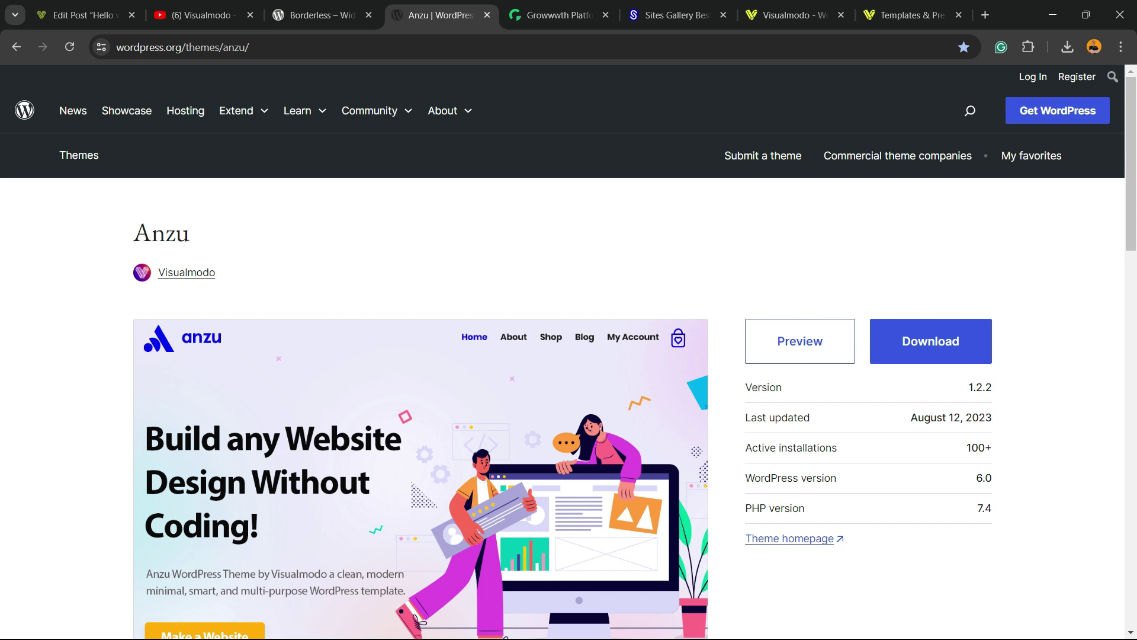
pyautogui.hotkey('ctrl', 'Tab')
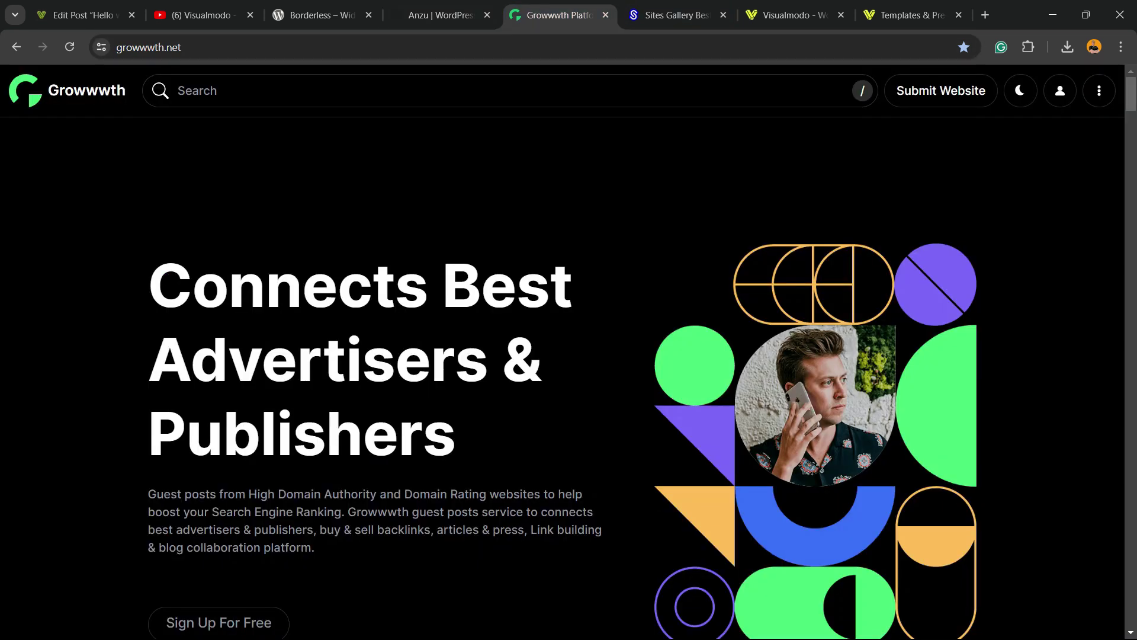
pyautogui.scroll(-12, 562, 379)
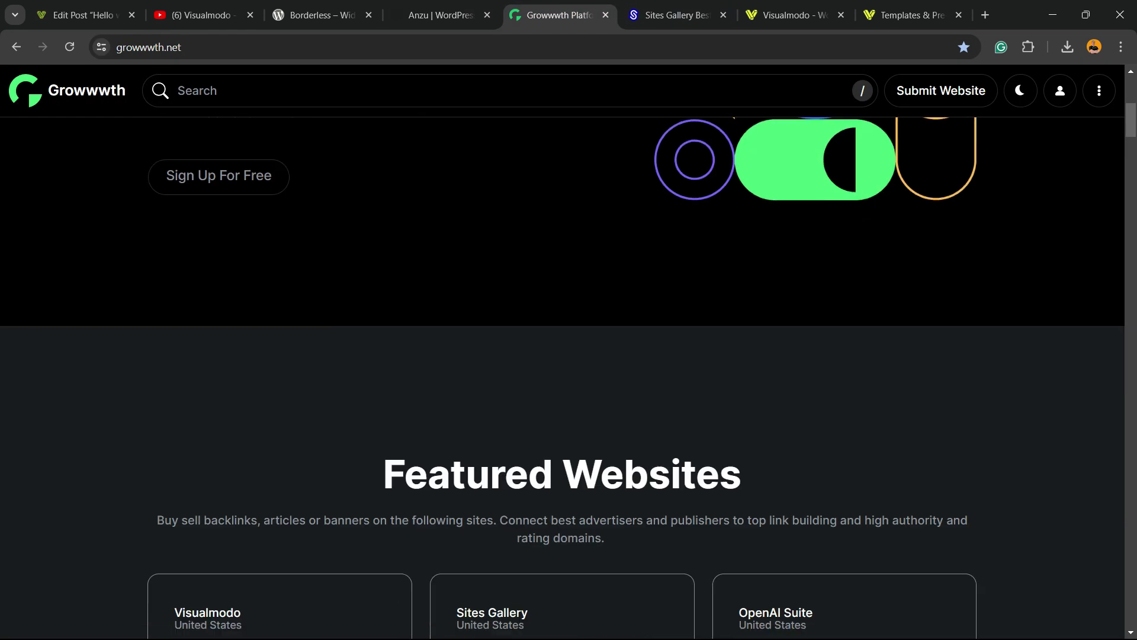
# - Look through the featured and latest website listings on the Growwwth home page, including their publishing prices and link types
pyautogui.scroll(-17, 562, 379)
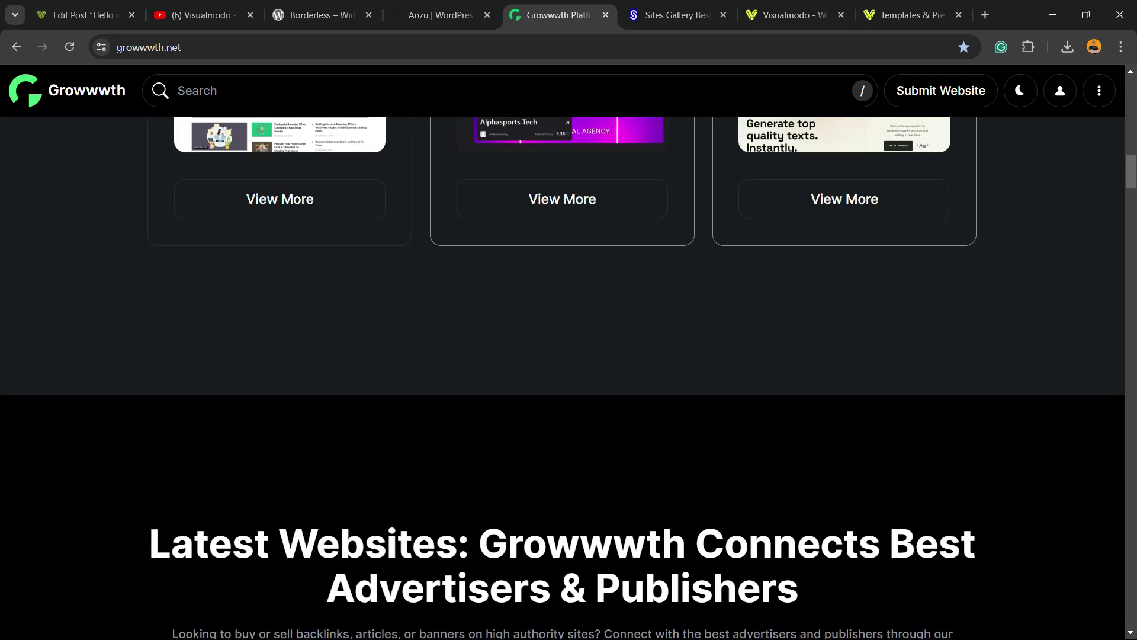
pyautogui.scroll(-3, 563, 379)
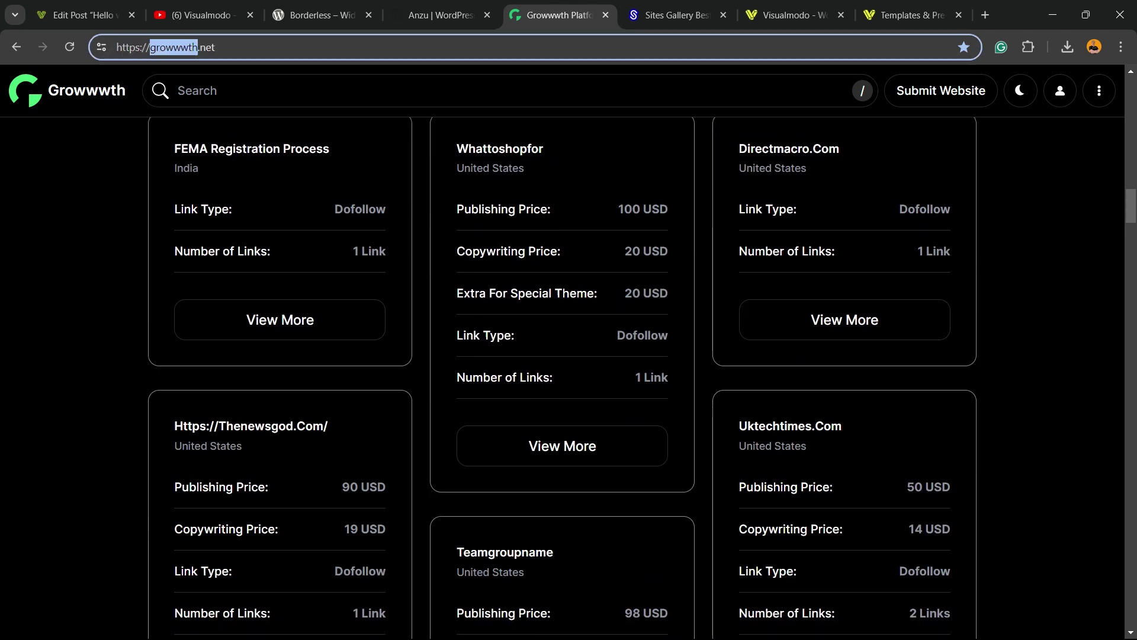
pyautogui.scroll(-7, 562, 379)
pyautogui.scroll(-5, 562, 379)
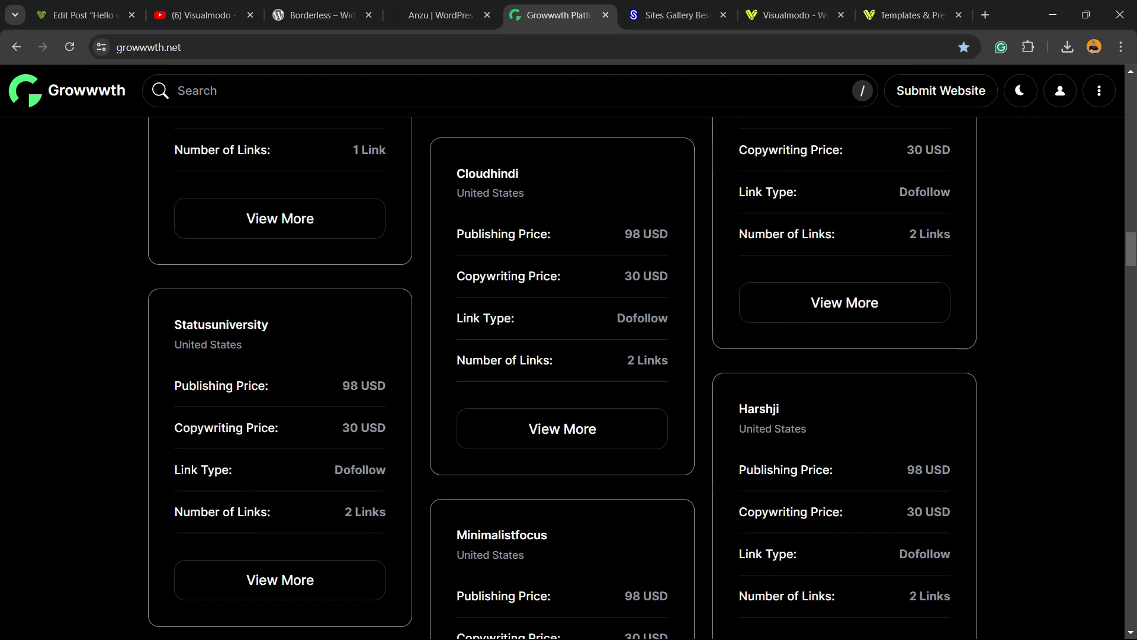
pyautogui.scroll(-15, 563, 379)
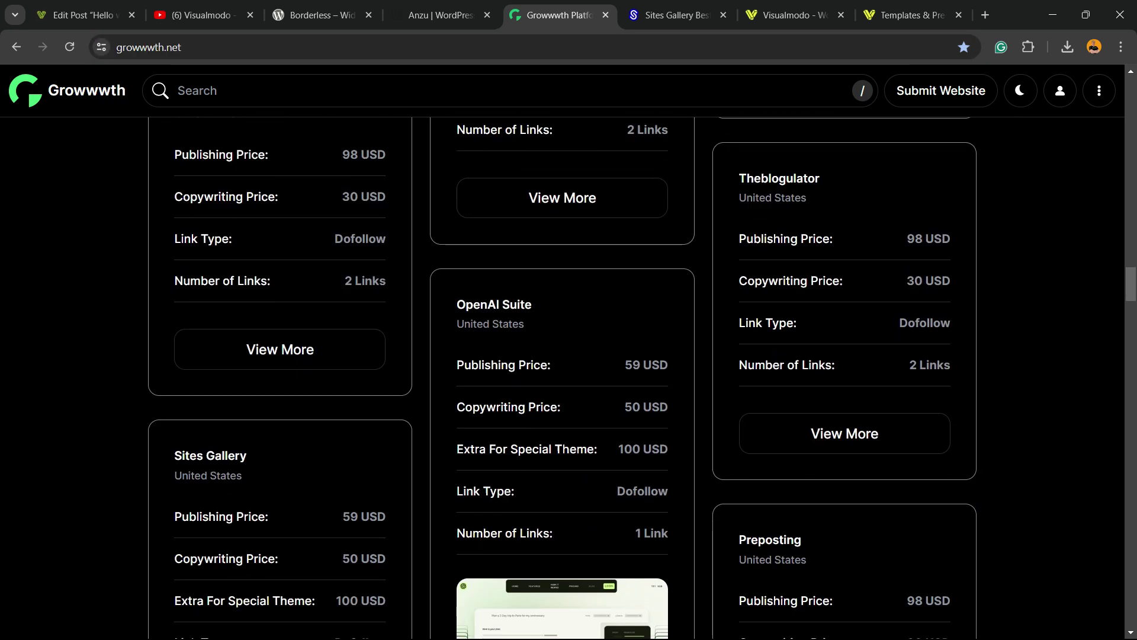
# - Switch to the Sites Gallery home page and browse its Site of the Day and Websites showcase
pyautogui.hotkey('ctrl', 'Tab')
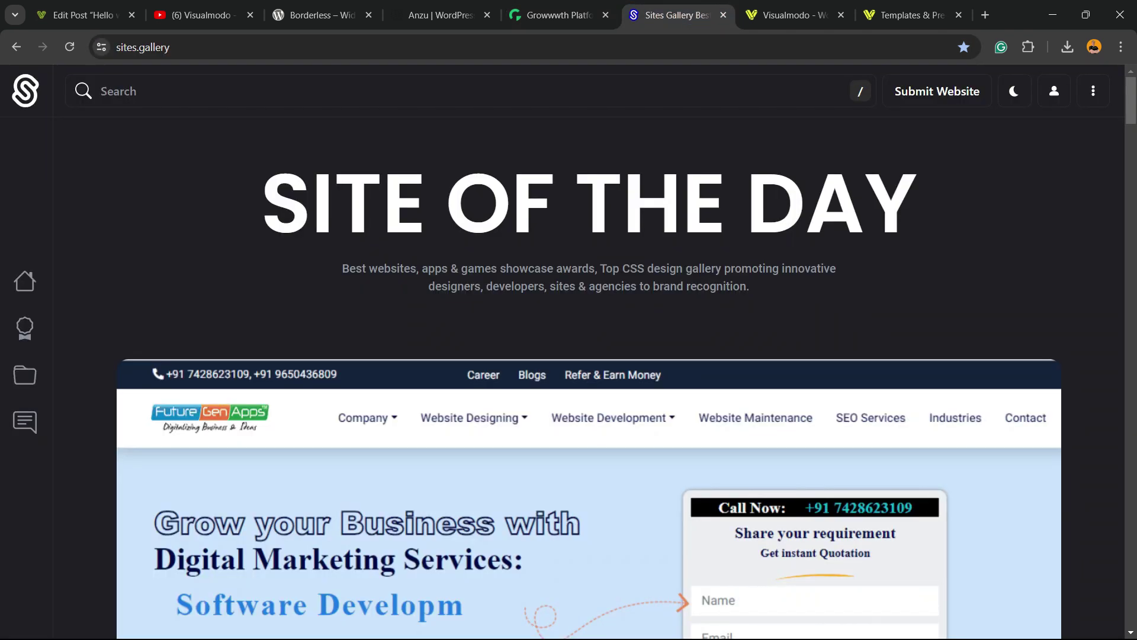
pyautogui.scroll(-10, 568, 379)
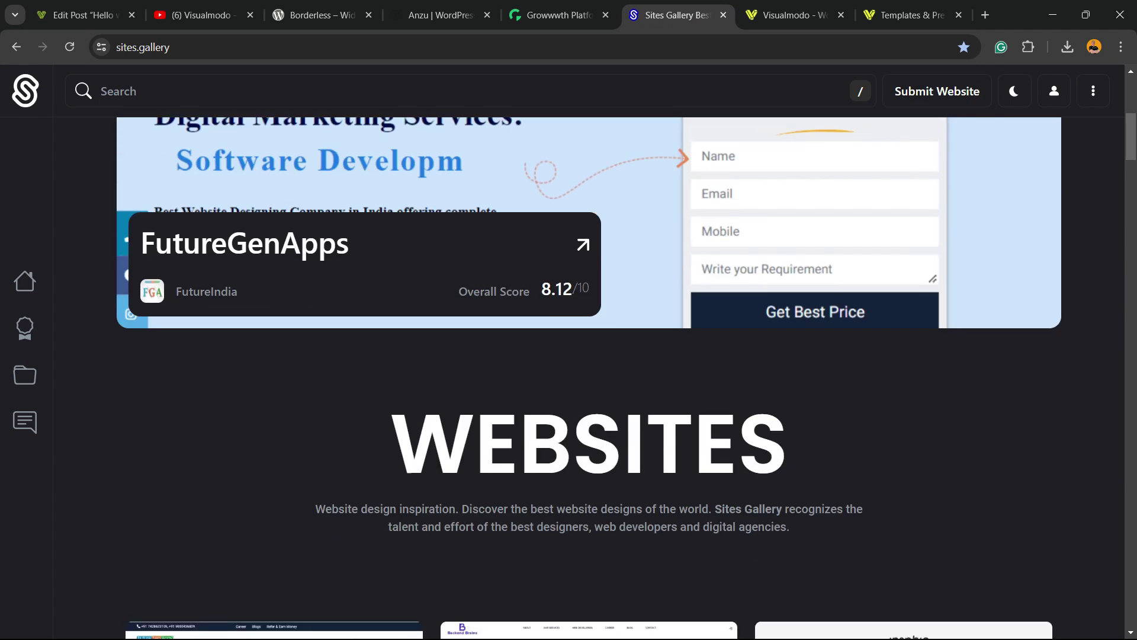
pyautogui.scroll(-15, 272, 272)
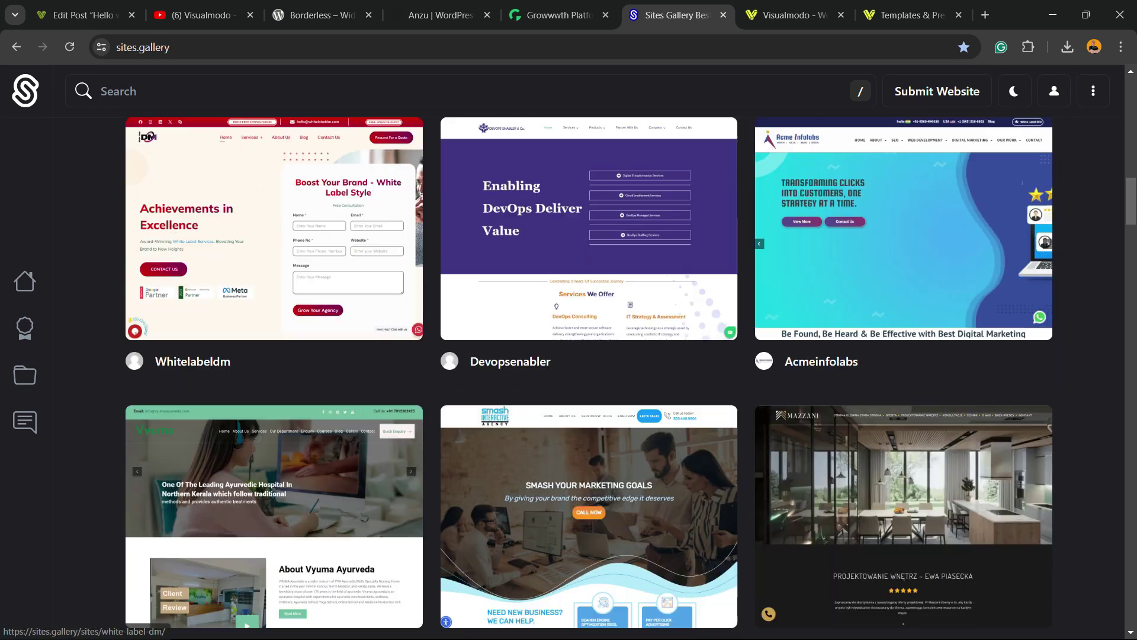
pyautogui.scroll(-3, 273, 272)
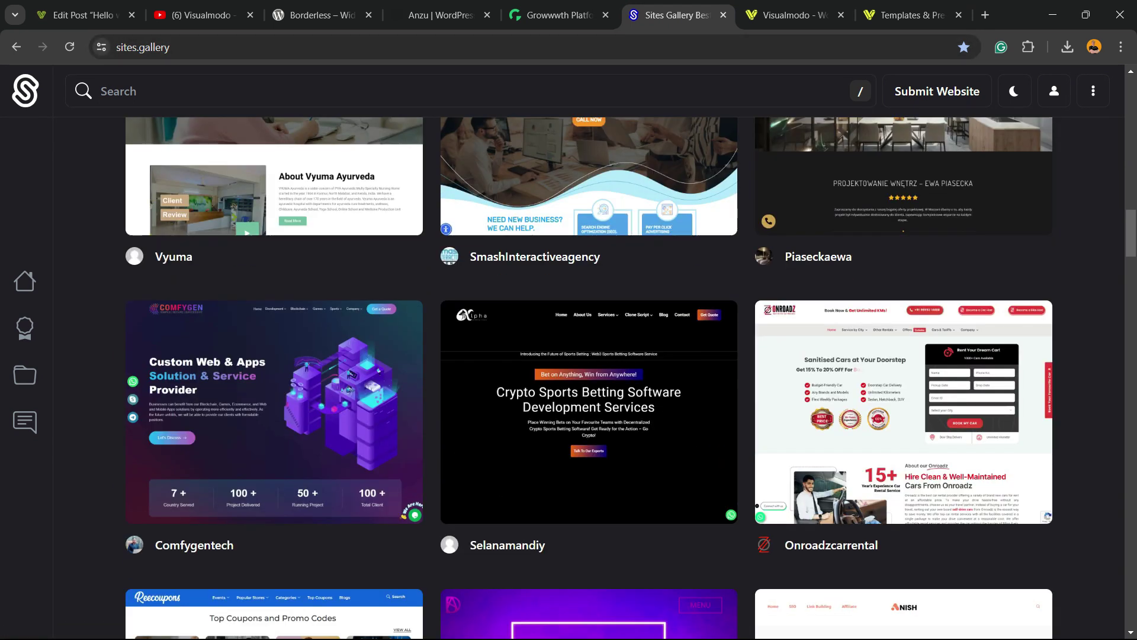
pyautogui.scroll(-2, 272, 272)
pyautogui.scroll(-13, 272, 273)
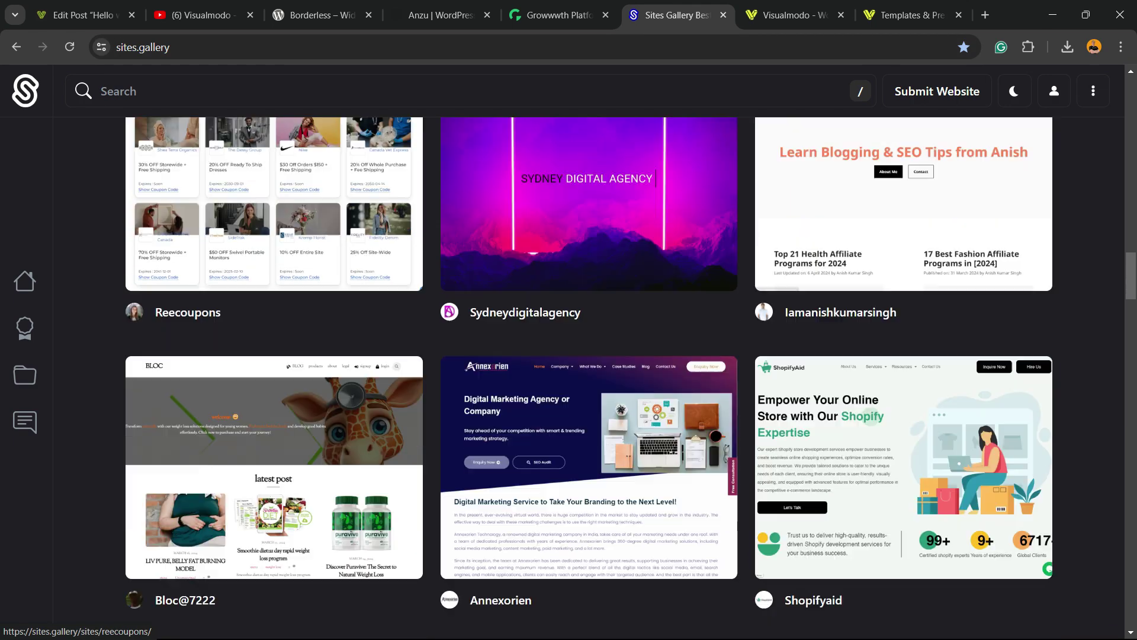
pyautogui.scroll(-17, 272, 272)
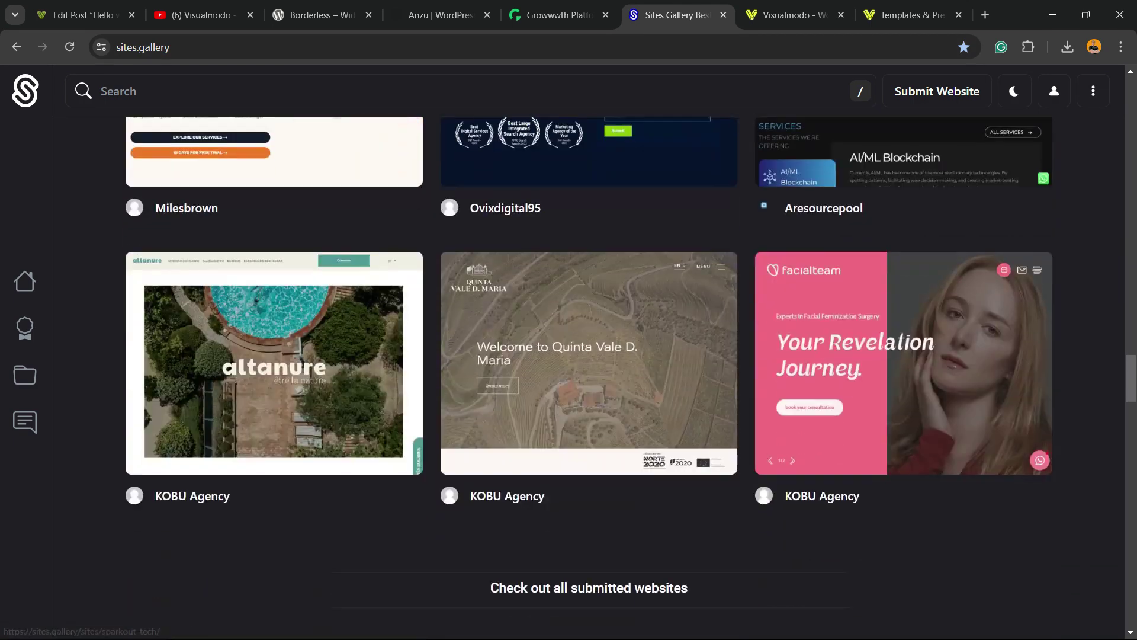
pyautogui.scroll(17, 273, 273)
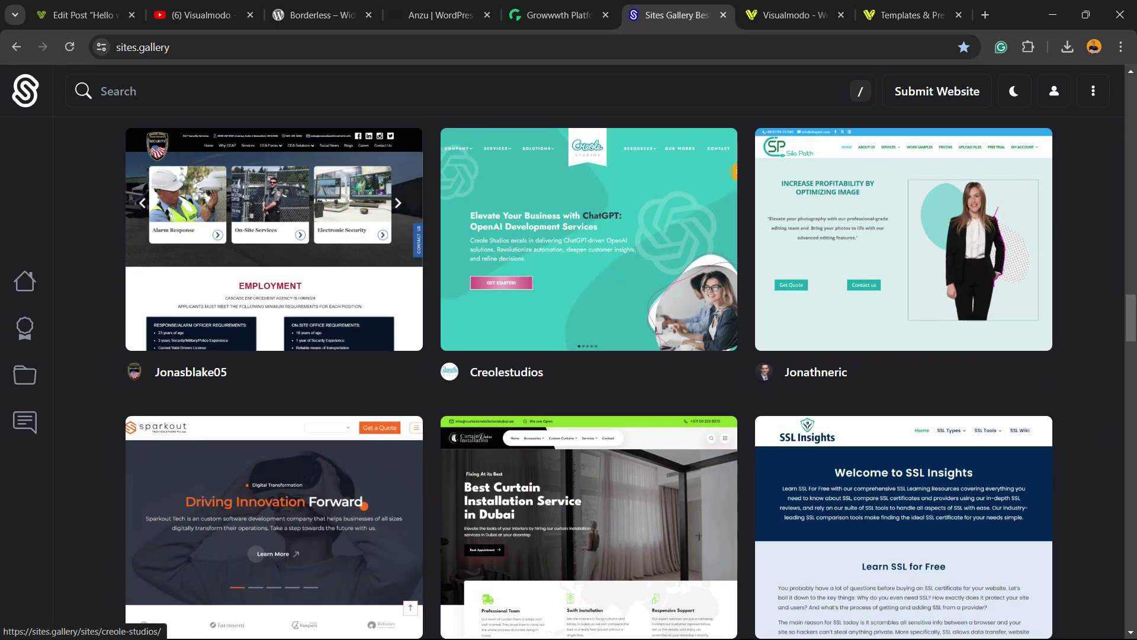
# - Switch to the Visualmodo home page and look over its WordPress themes down to the 50-theme offer
pyautogui.click(794, 15)
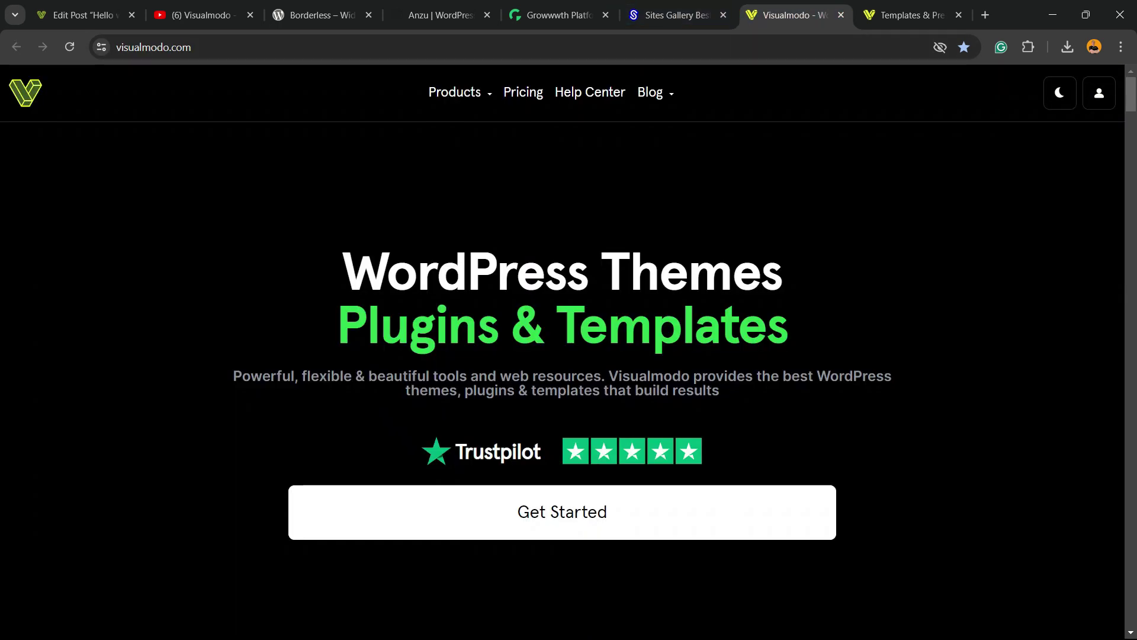
pyautogui.scroll(-2, 563, 355)
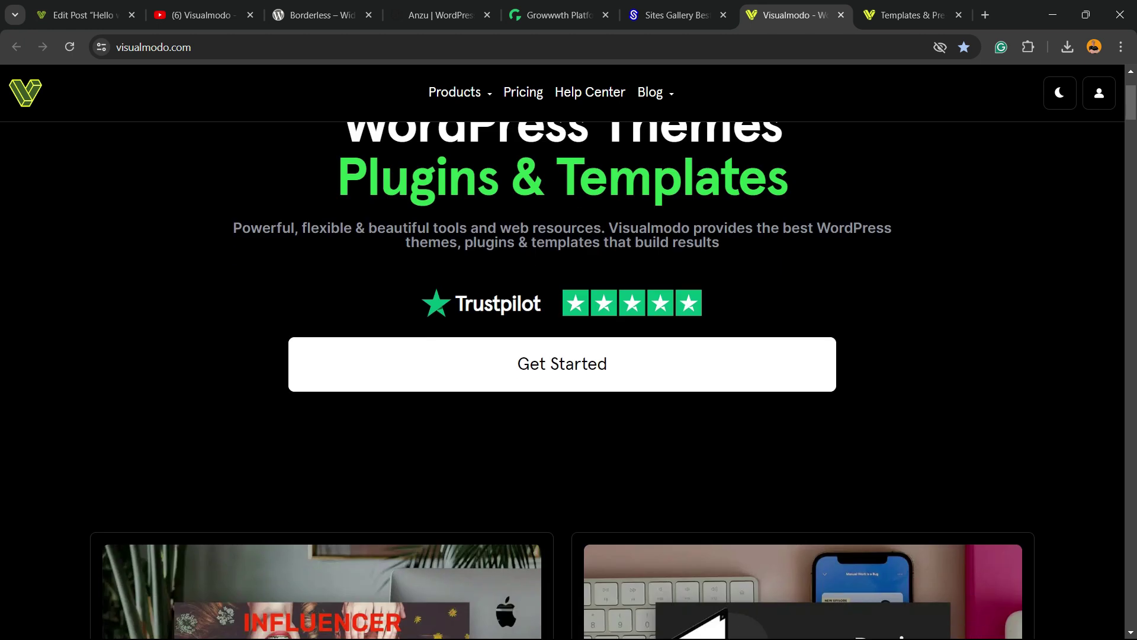
pyautogui.scroll(-10, 319, 355)
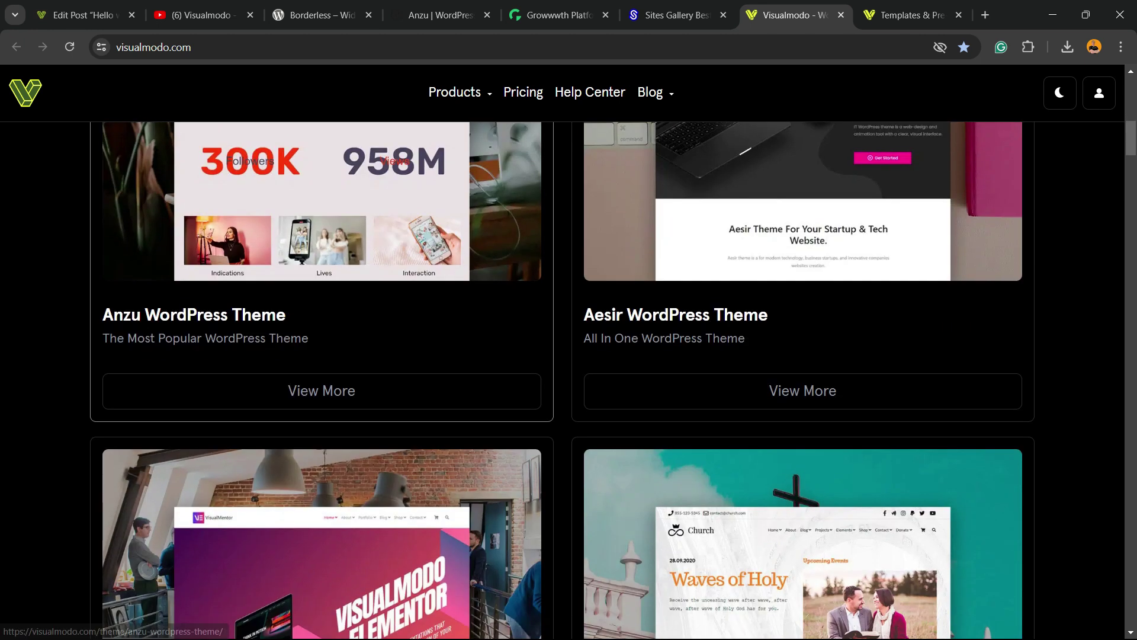
pyautogui.scroll(-10, 319, 356)
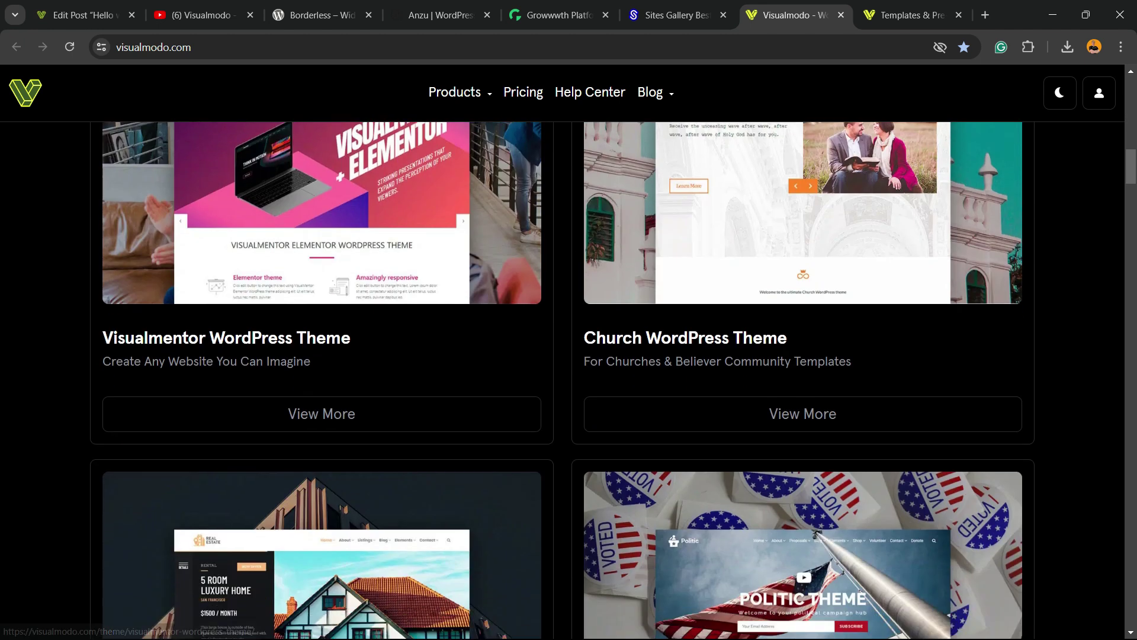
pyautogui.scroll(-12, 562, 379)
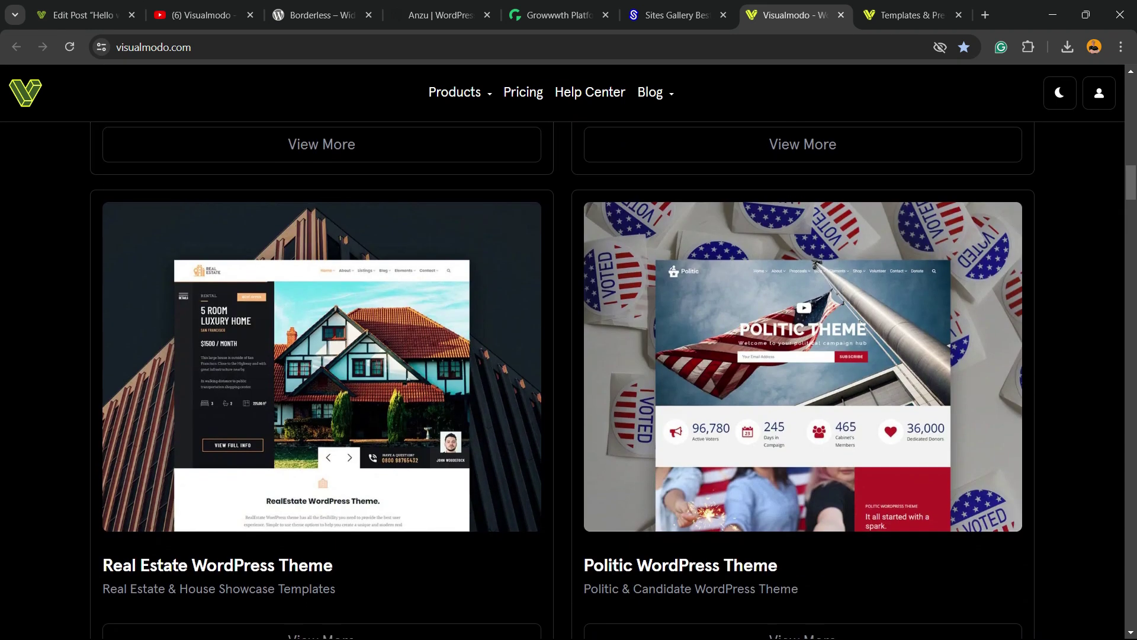
pyautogui.scroll(-12, 563, 379)
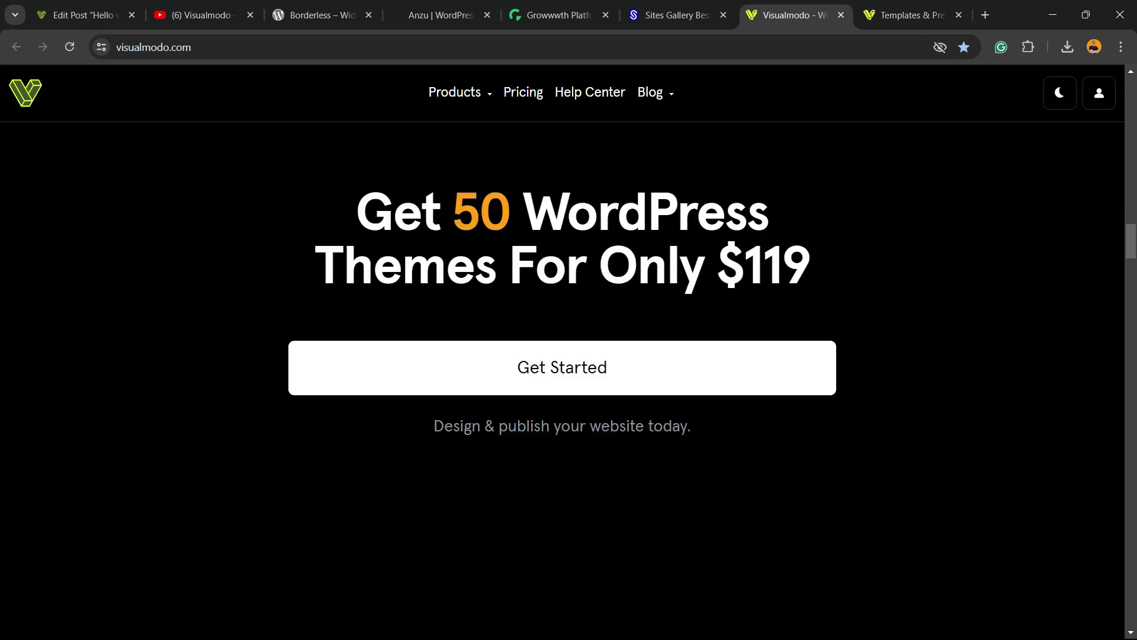
# - Switch to Visualmodo's Templates page and browse the gallery of website templates with live previews
pyautogui.hotkey('ctrl', 'Tab')
pyautogui.scroll(-9, 562, 296)
pyautogui.scroll(-10, 563, 296)
pyautogui.scroll(-8, 562, 296)
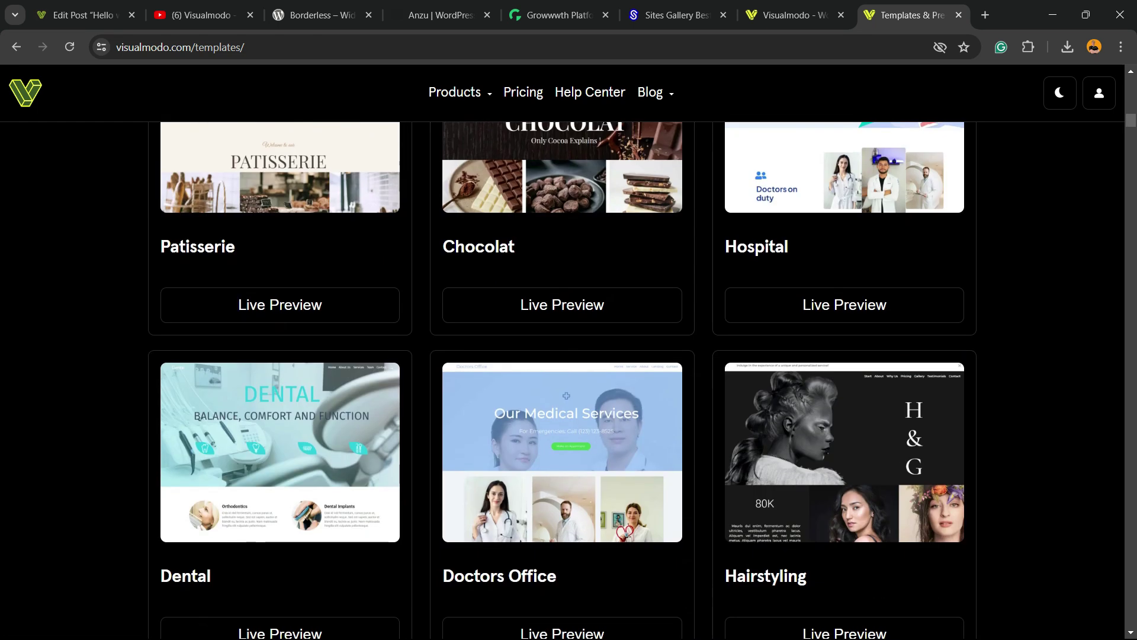
pyautogui.scroll(-5, 562, 297)
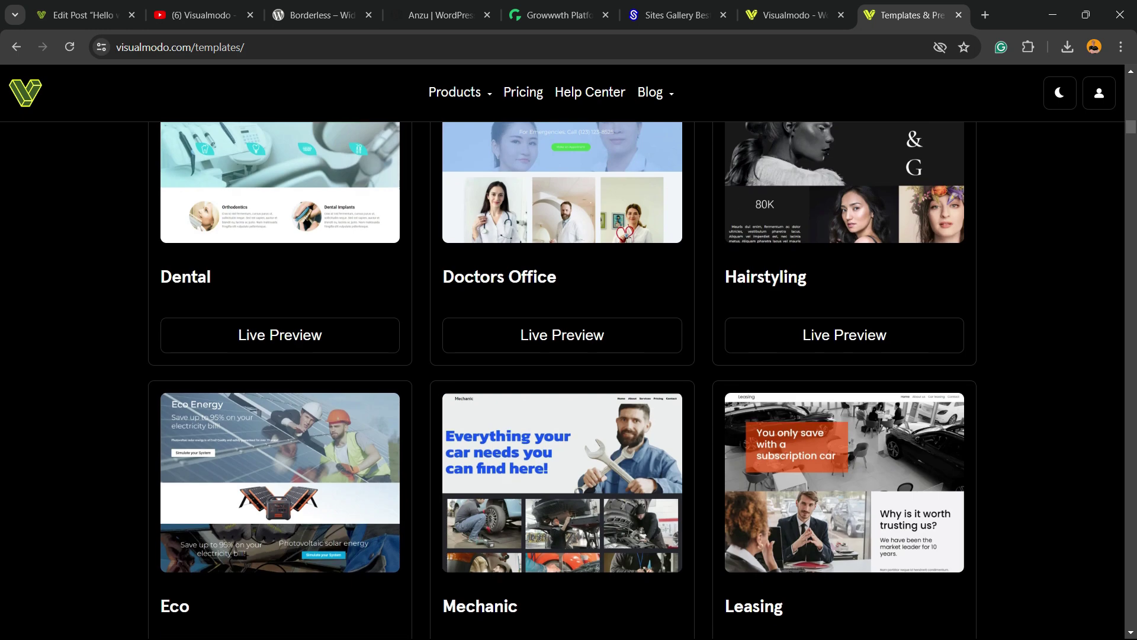
pyautogui.scroll(-12, 563, 379)
pyautogui.scroll(-15, 563, 379)
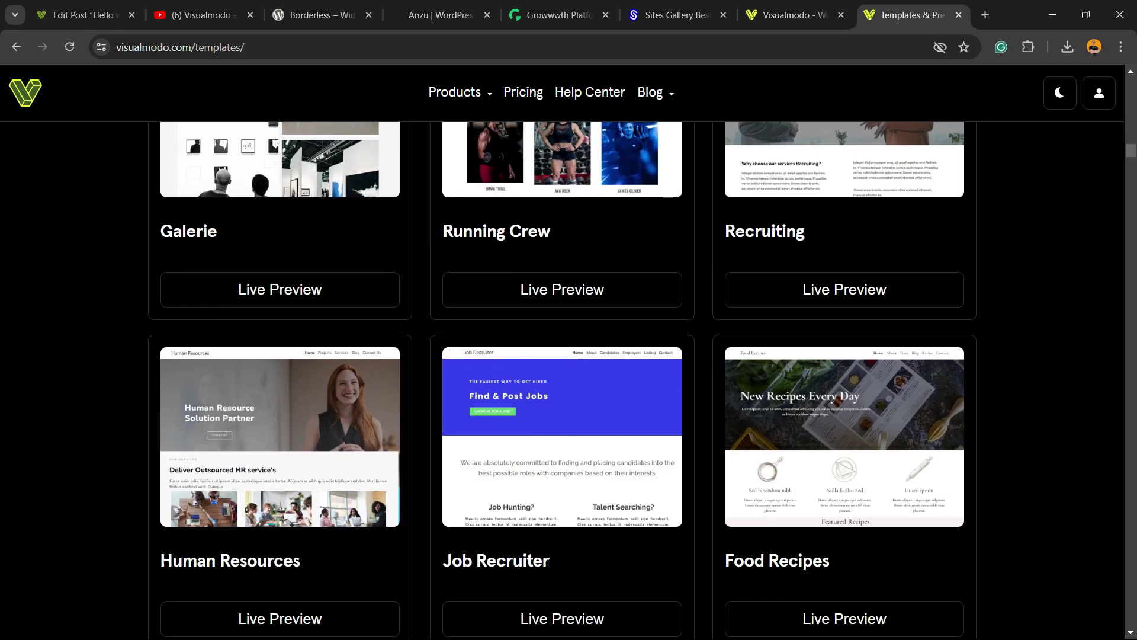
pyautogui.scroll(-3, 562, 379)
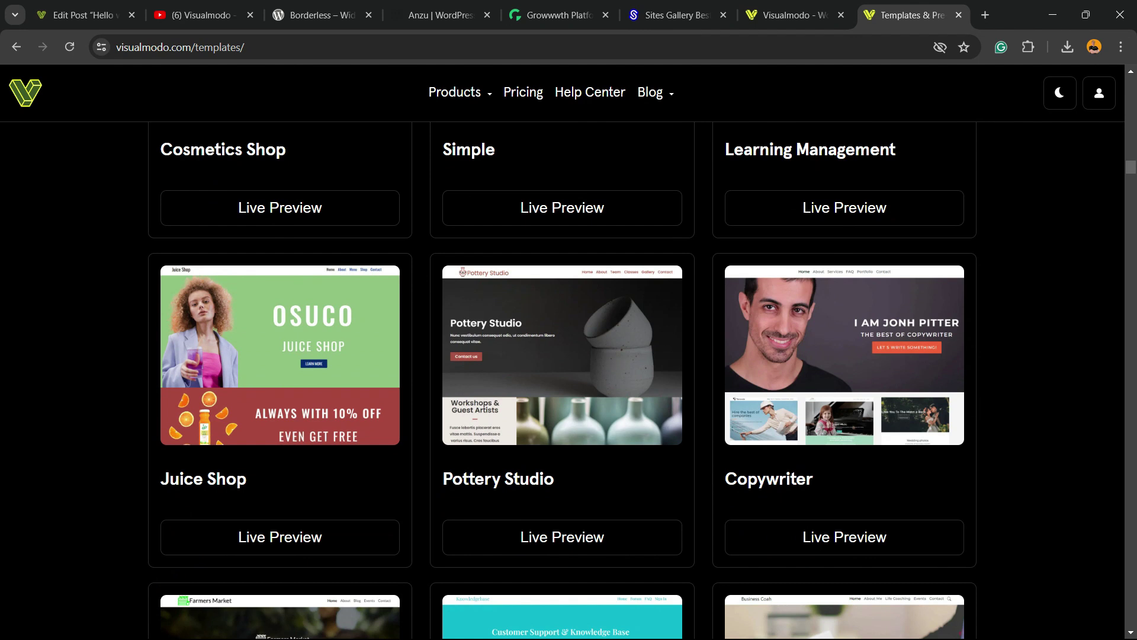
pyautogui.scroll(-3, 563, 379)
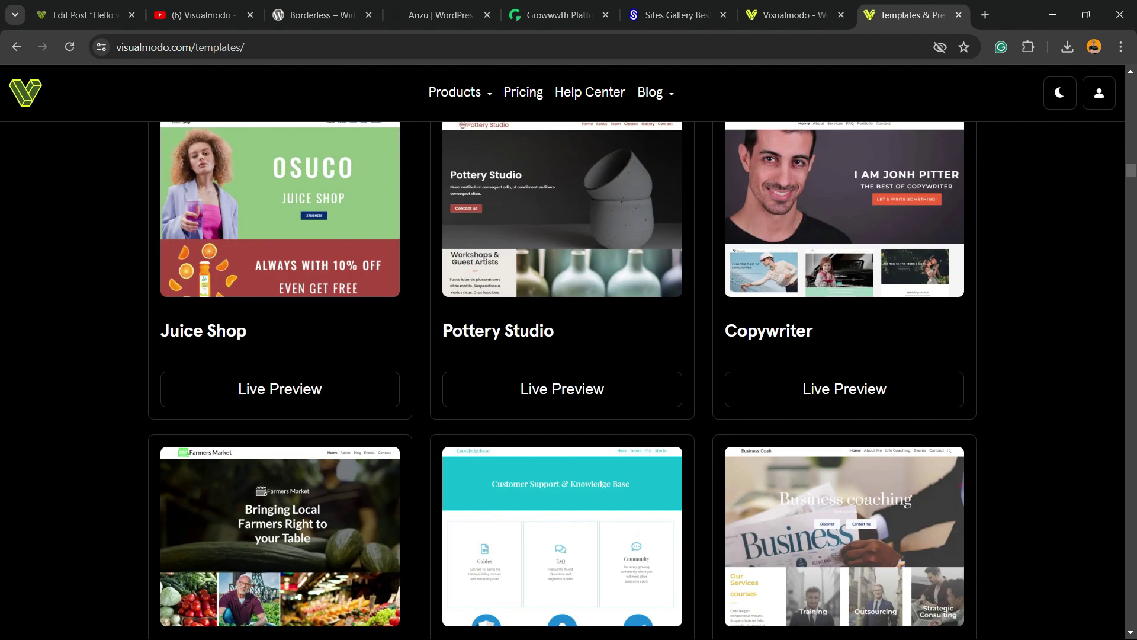